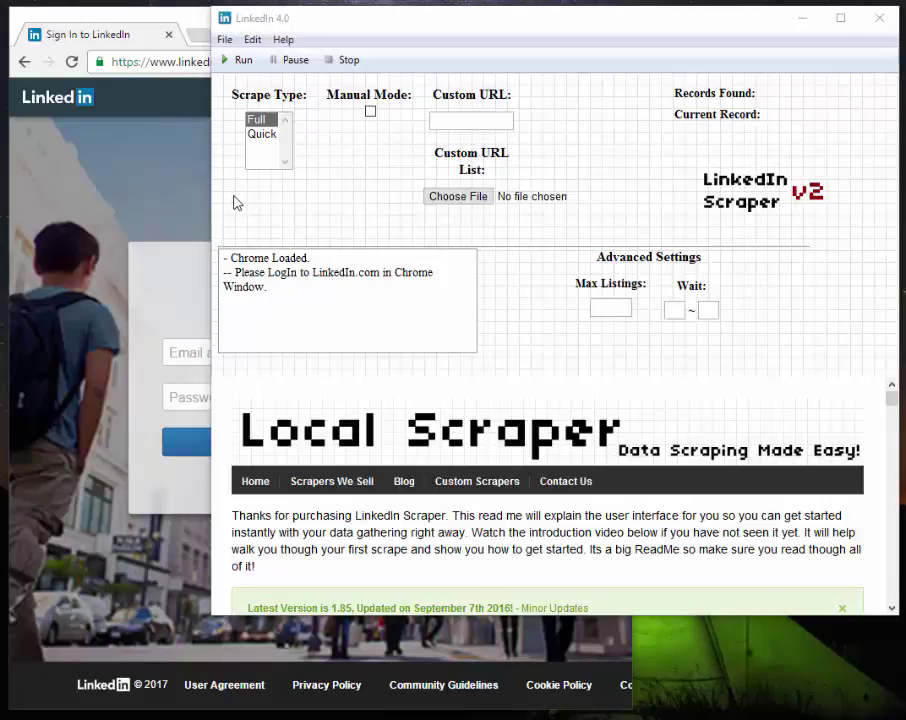
Switch to the browser's LinkedIn login page and sign in with the account email and password
{"action": "left_click", "coordinate": [170, 202]}
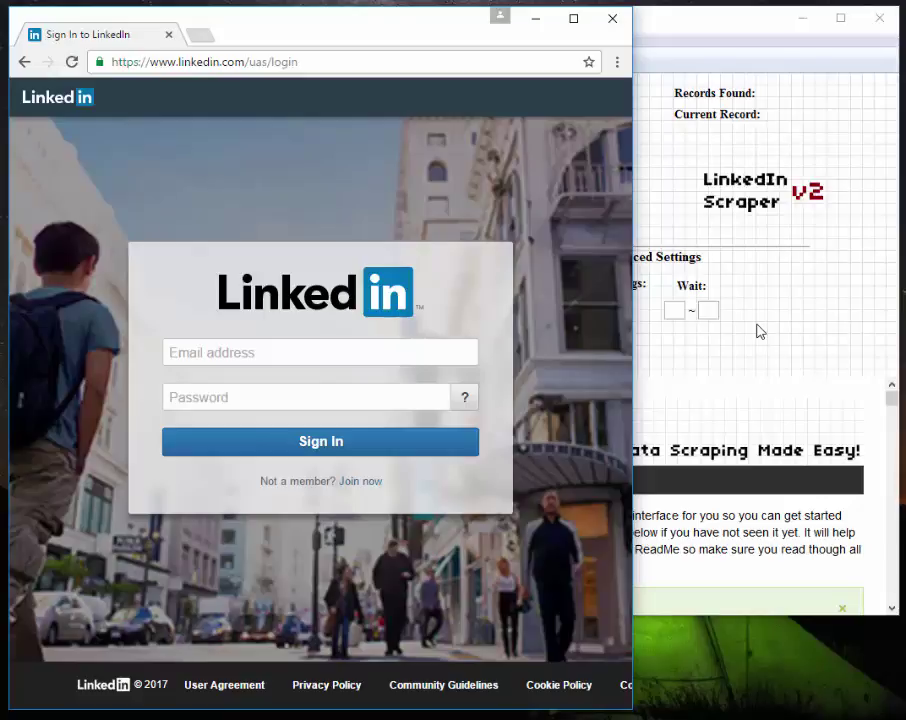
{"action": "left_click", "coordinate": [760, 331]}
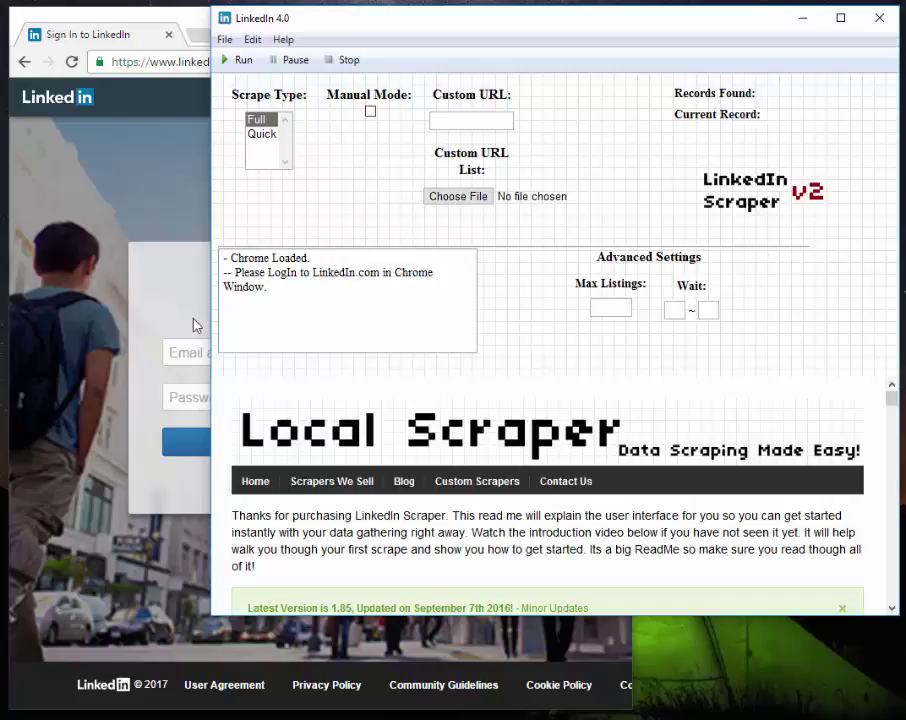
{"action": "left_click", "coordinate": [184, 350]}
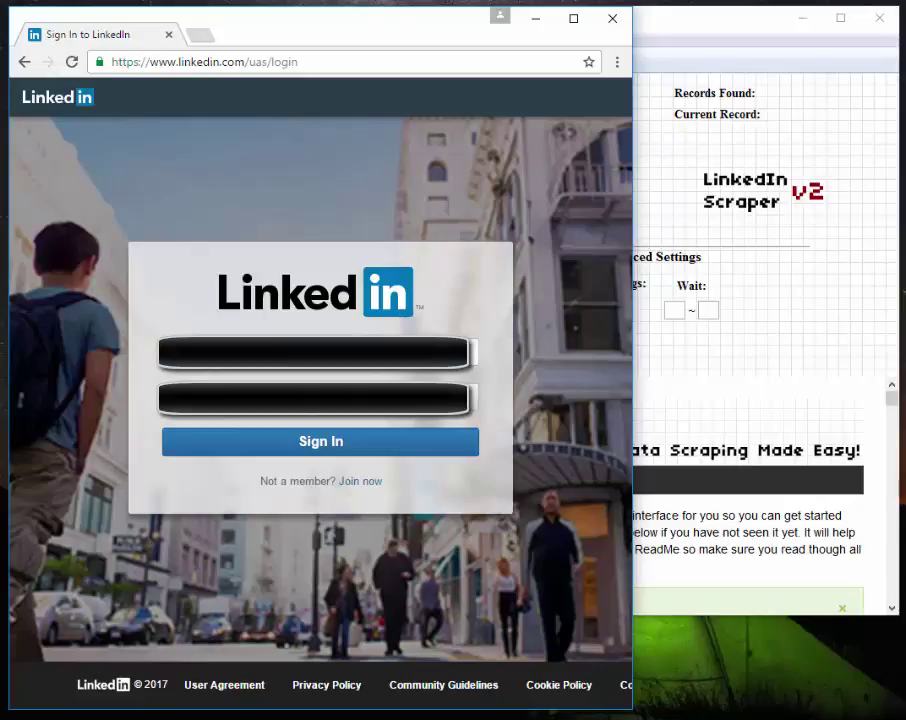
{"action": "key", "text": "Return"}
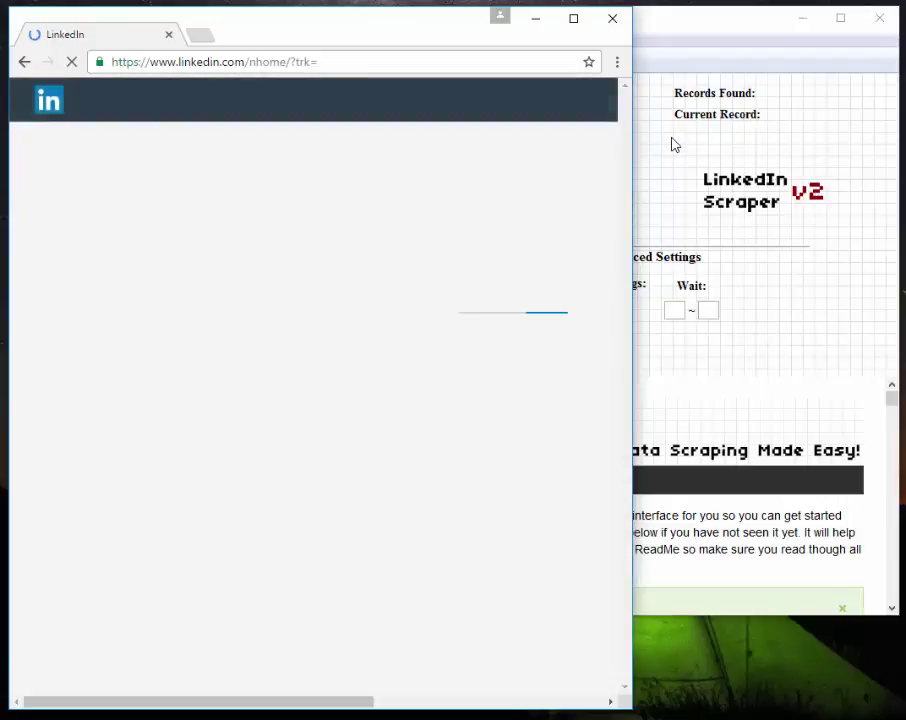
Switch to the LinkedIn scraper and set the scrape type to Full
{"action": "left_click", "coordinate": [673, 145]}
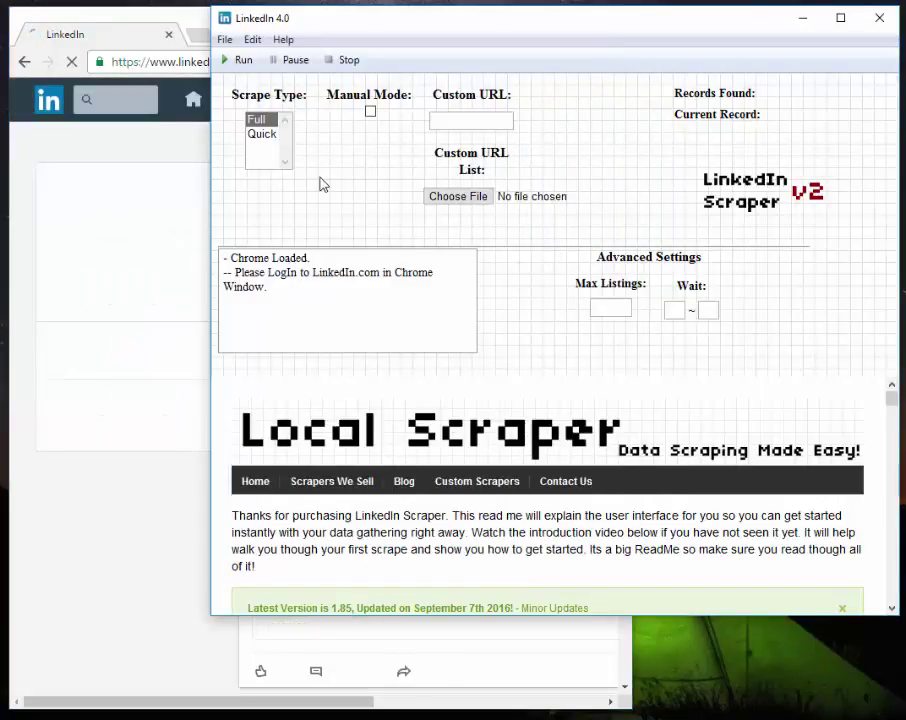
{"action": "left_click", "coordinate": [266, 134]}
{"action": "left_click", "coordinate": [259, 122]}
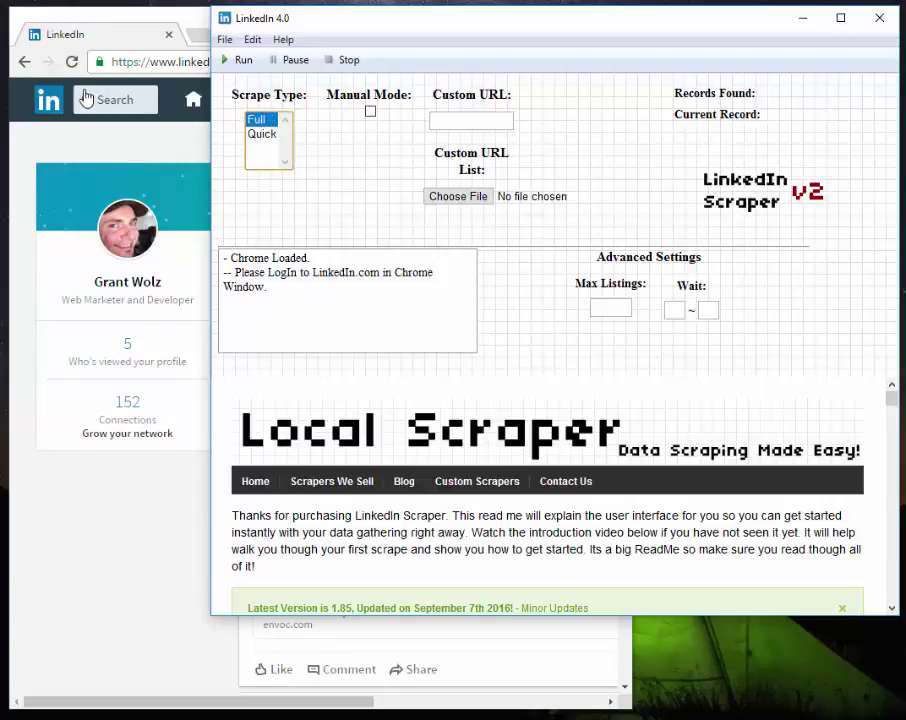
Search LinkedIn for "sales" in the browser, limit the results to People, and widen the browser window
{"action": "left_click", "coordinate": [119, 99]}
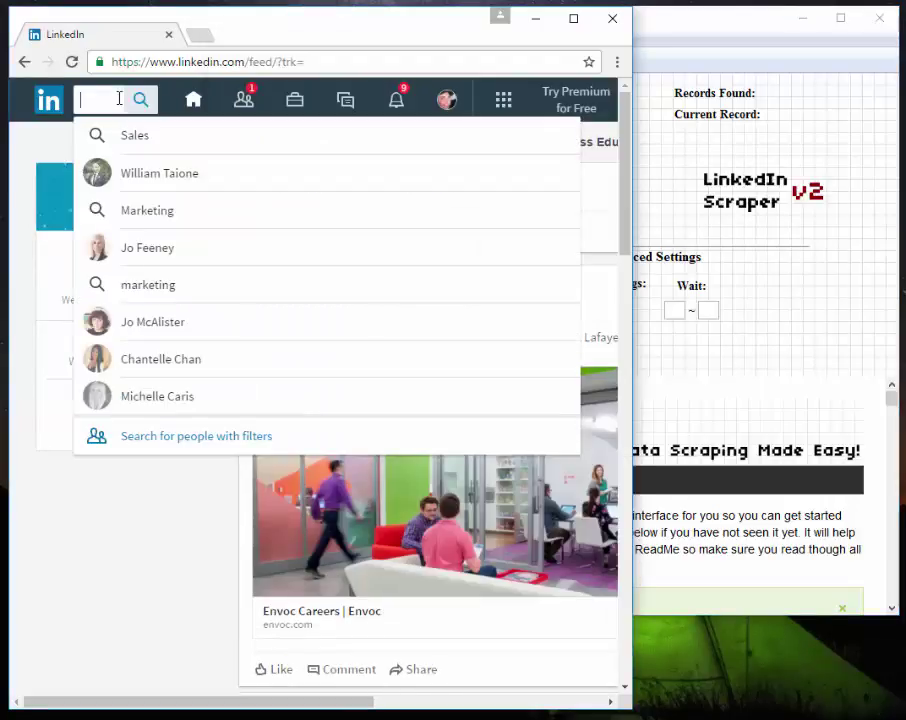
{"action": "type", "text": "ma"}
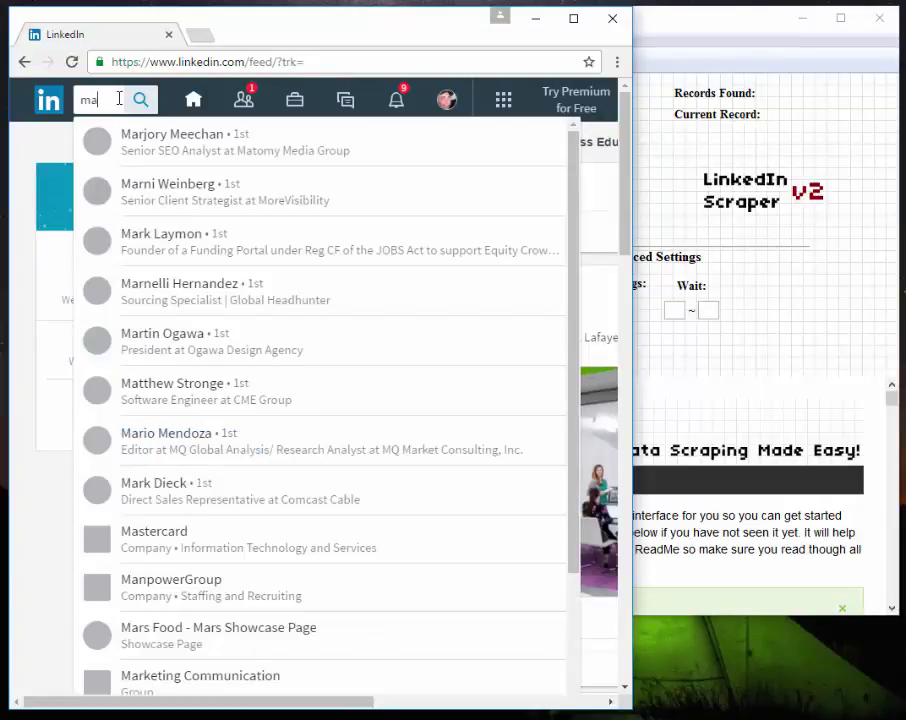
{"action": "key", "text": "Return"}
{"action": "type", "text": "sales"}
{"action": "key", "text": "Return"}
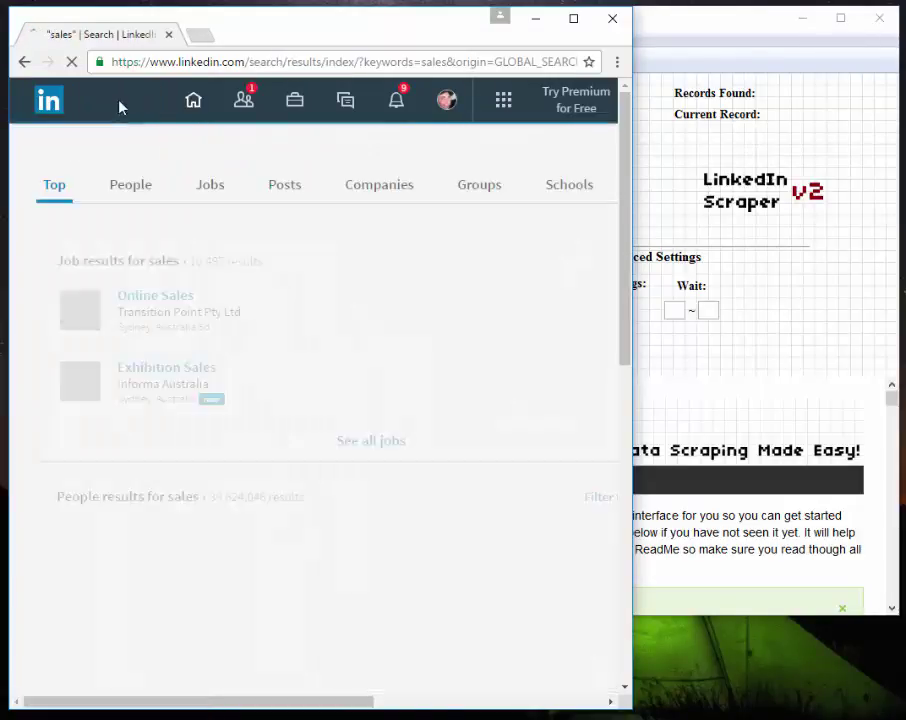
{"action": "left_click", "coordinate": [138, 189]}
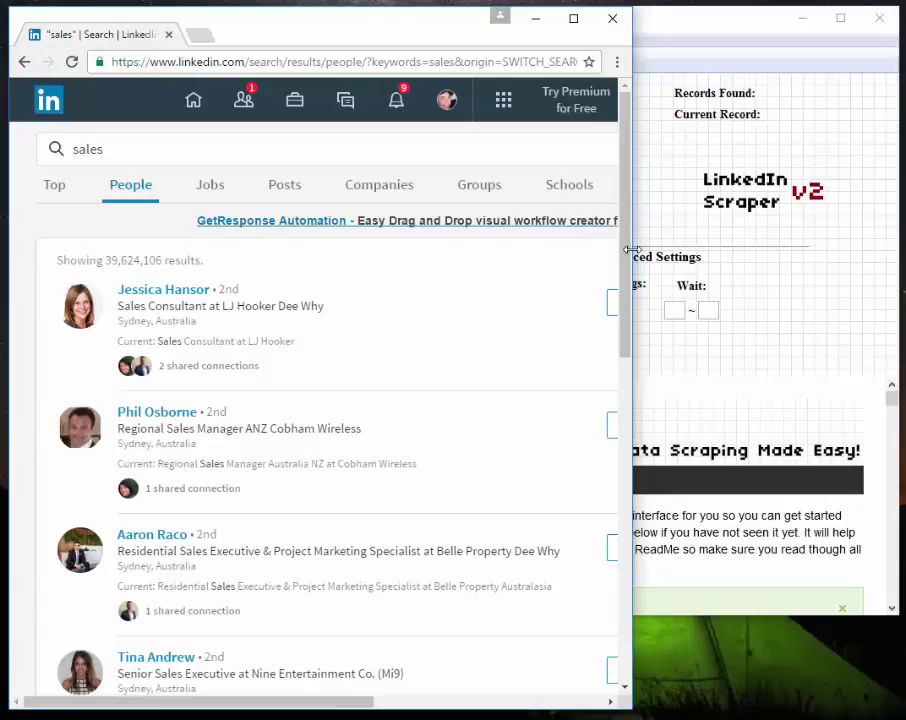
{"action": "left_click_drag", "start_coordinate": [632, 257], "coordinate": [717, 250]}
Look through the first page of people results for "sales", down to the page numbers and back
{"action": "scroll", "coordinate": [407, 322], "scroll_direction": "down", "scroll_amount": 10}
{"action": "key", "text": "F5"}
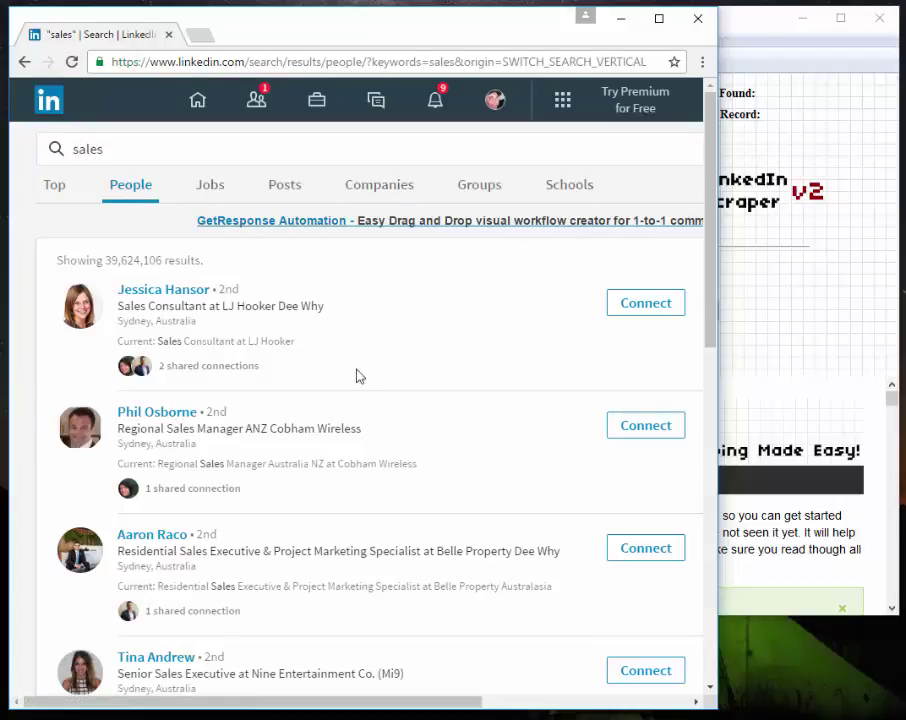
{"action": "scroll", "coordinate": [353, 373], "scroll_direction": "down", "scroll_amount": 1}
{"action": "scroll", "coordinate": [355, 377], "scroll_direction": "down", "scroll_amount": 2}
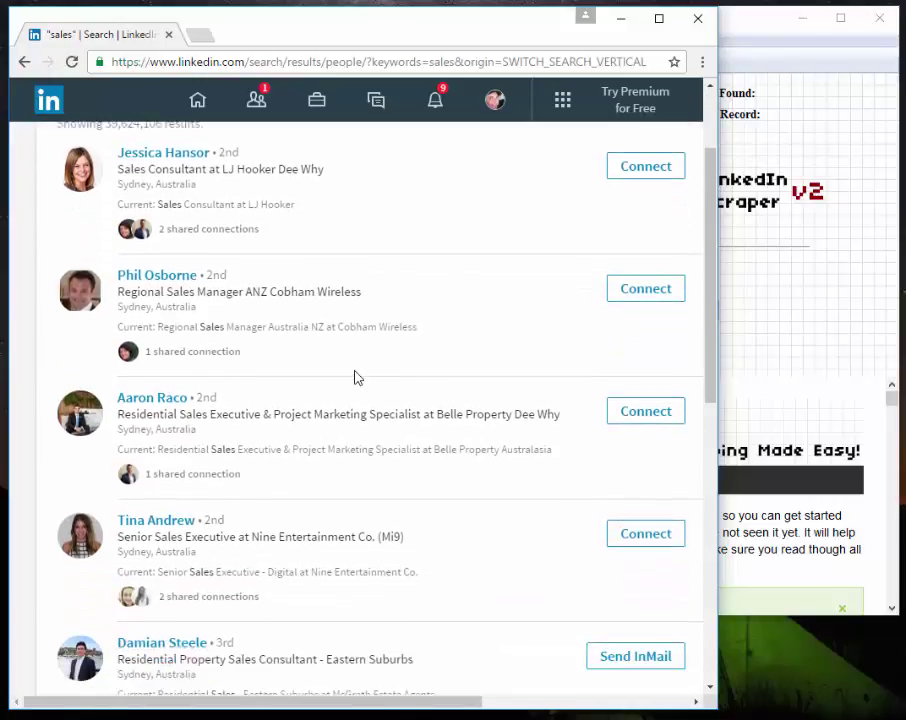
{"action": "scroll", "coordinate": [355, 377], "scroll_direction": "up", "scroll_amount": 3}
{"action": "scroll", "coordinate": [355, 377], "scroll_direction": "down", "scroll_amount": 5}
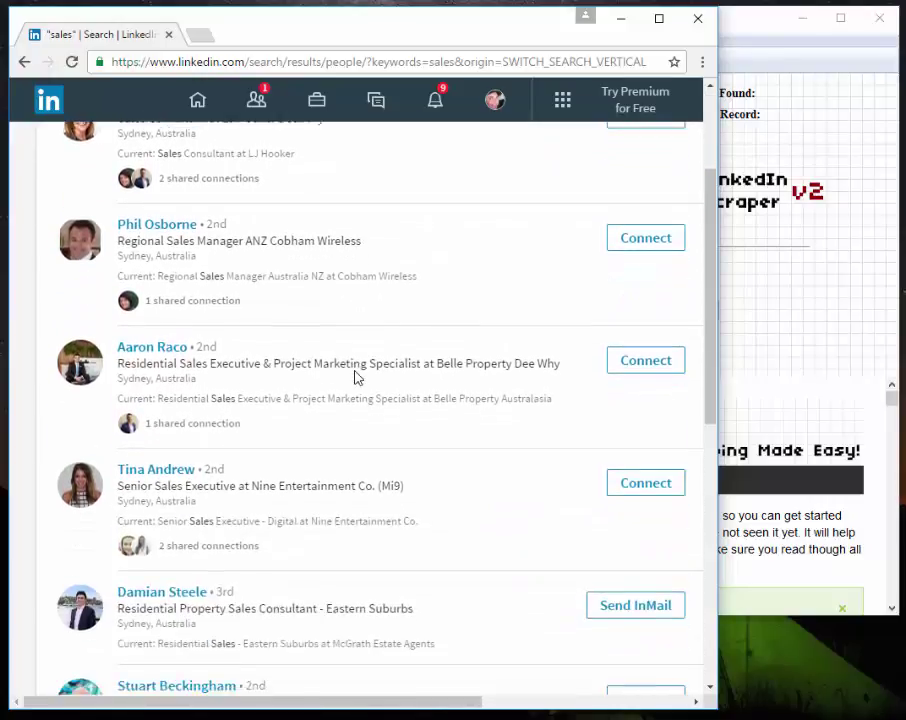
{"action": "scroll", "coordinate": [355, 377], "scroll_direction": "down", "scroll_amount": 3}
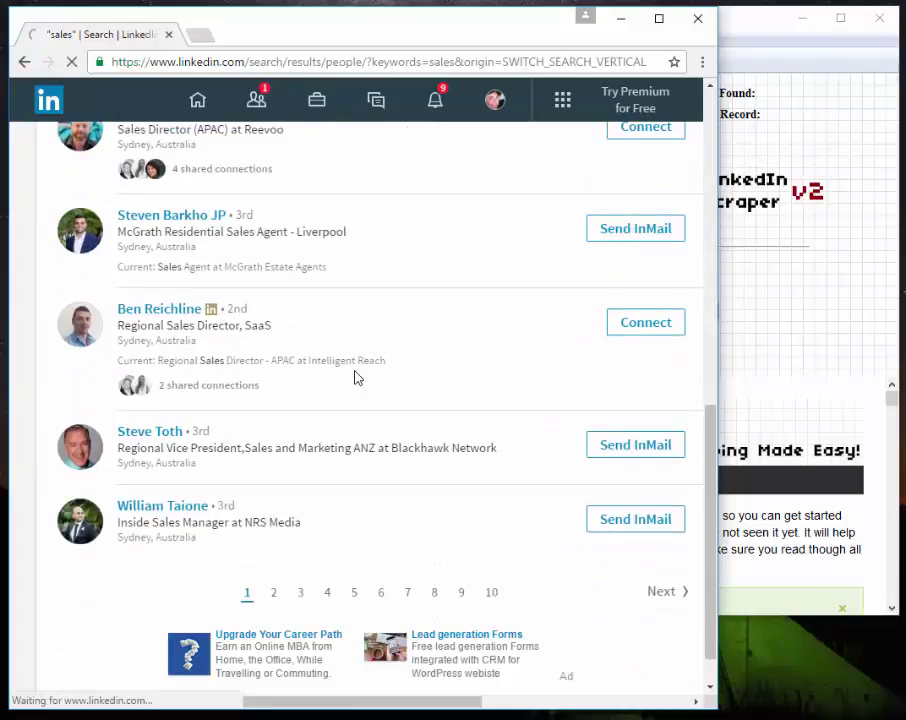
{"action": "scroll", "coordinate": [355, 377], "scroll_direction": "up", "scroll_amount": 6}
{"action": "scroll", "coordinate": [355, 377], "scroll_direction": "up", "scroll_amount": 1}
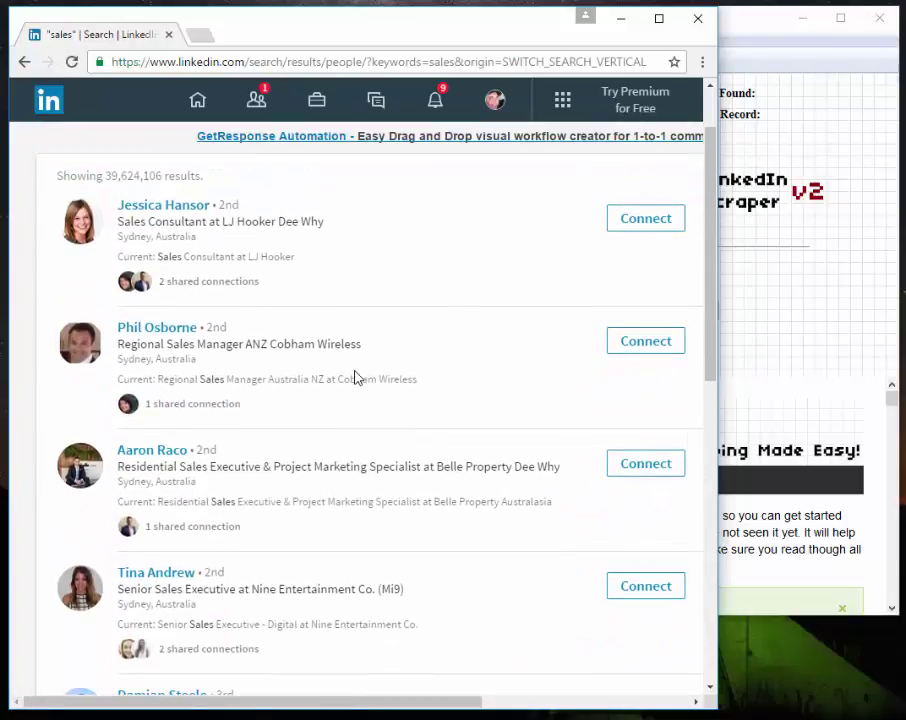
{"action": "scroll", "coordinate": [355, 377], "scroll_direction": "up", "scroll_amount": 1}
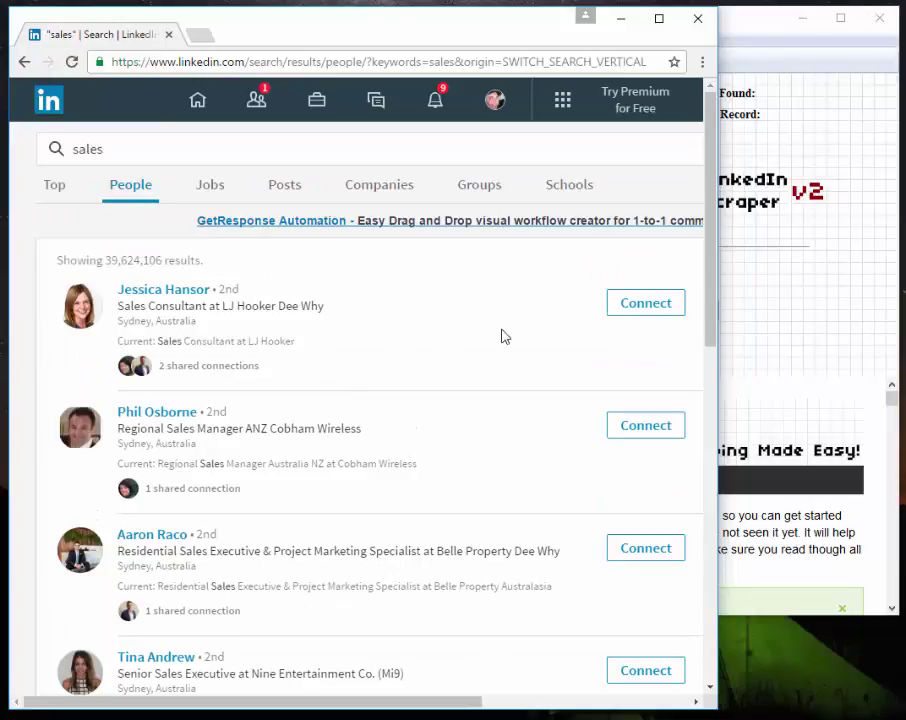
Check the scraper's Full scrape type against the individual listings on the browser's first page of people results
{"action": "left_click", "coordinate": [785, 289]}
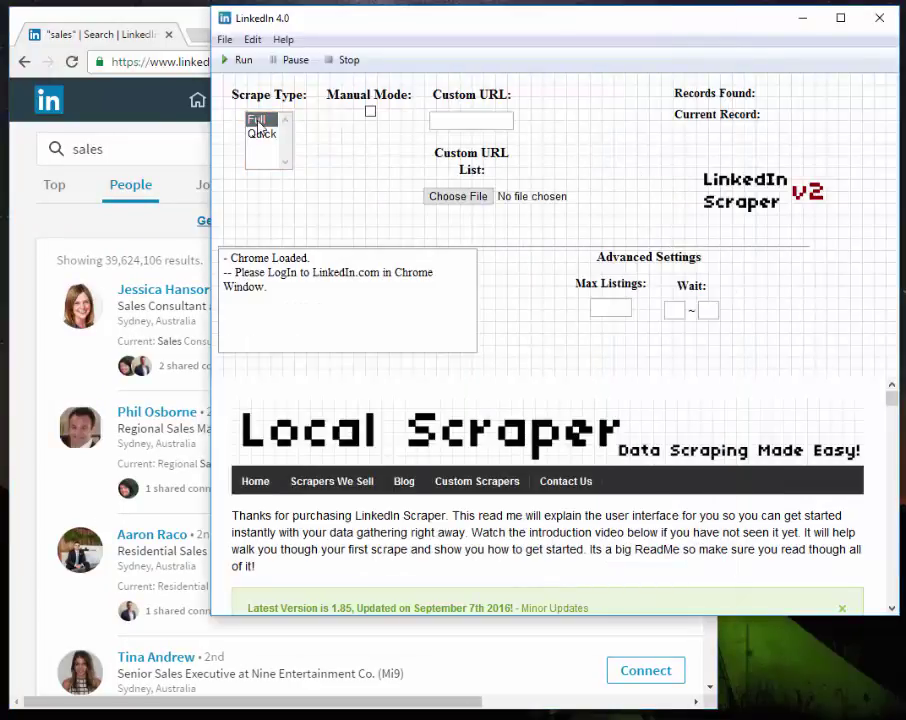
{"action": "left_click", "coordinate": [50, 221]}
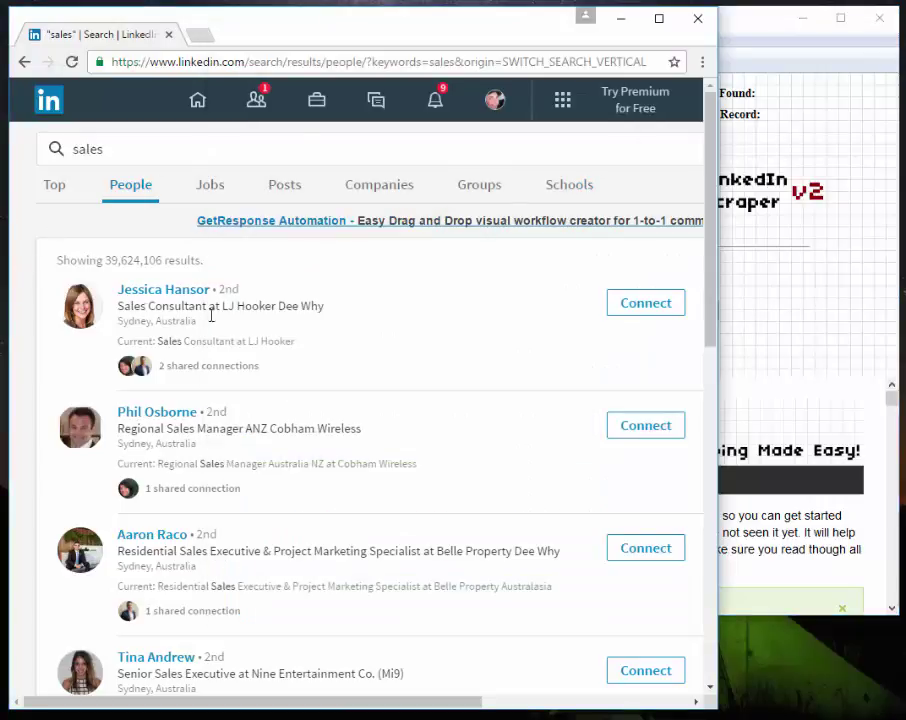
{"action": "scroll", "coordinate": [269, 330], "scroll_direction": "down", "scroll_amount": 4}
{"action": "scroll", "coordinate": [269, 330], "scroll_direction": "down", "scroll_amount": 3}
{"action": "scroll", "coordinate": [270, 327], "scroll_direction": "down", "scroll_amount": 2}
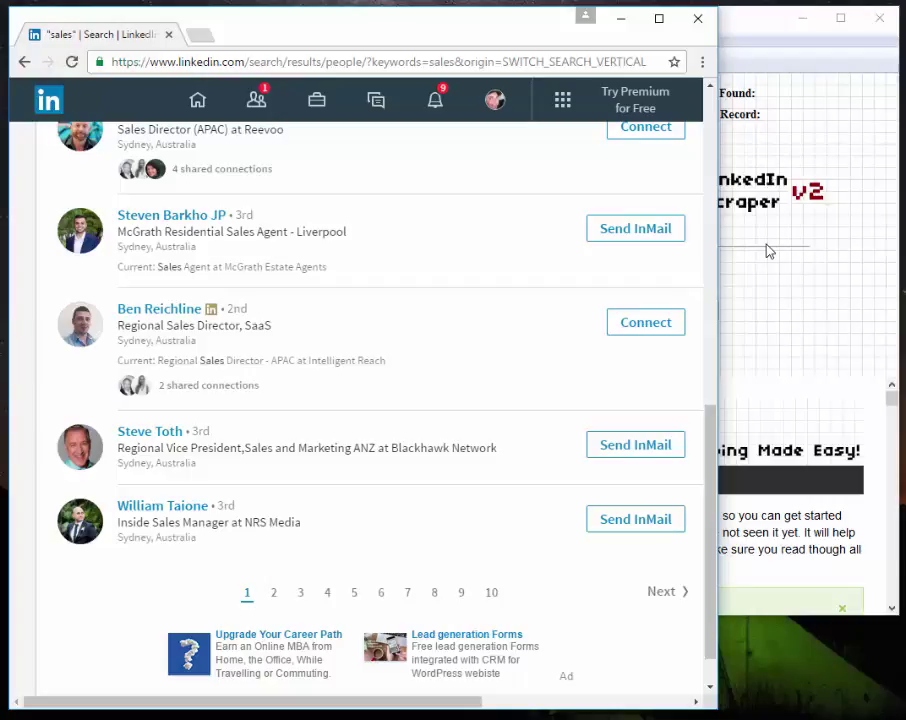
{"action": "scroll", "coordinate": [412, 295], "scroll_direction": "up", "scroll_amount": 1}
{"action": "scroll", "coordinate": [412, 295], "scroll_direction": "up", "scroll_amount": 10}
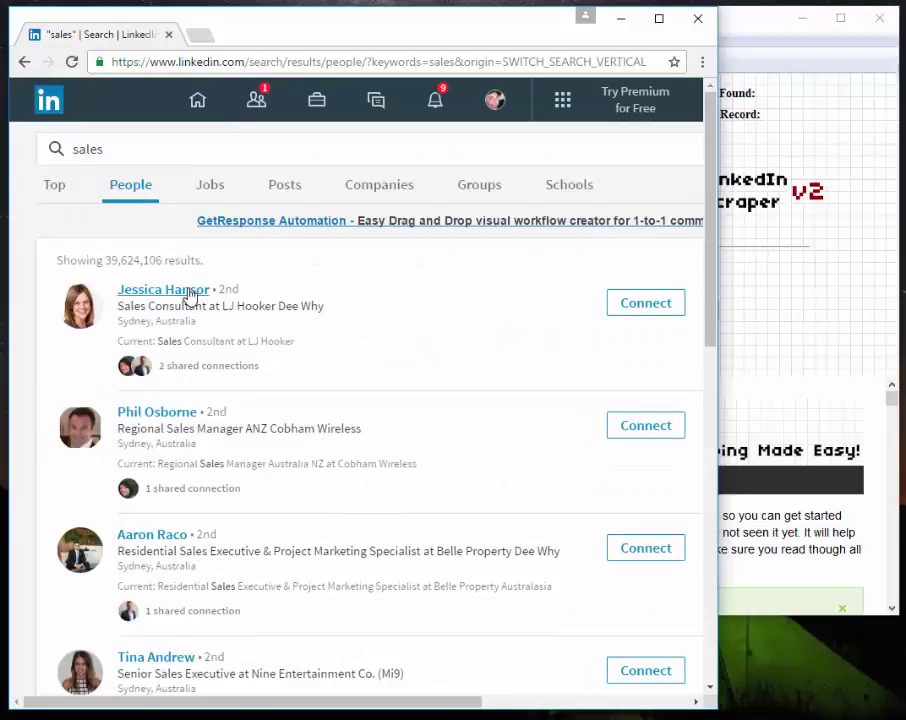
Open the first person's profile, highlight the headline, school and location in turn, and expand the summary
{"action": "left_click", "coordinate": [190, 296]}
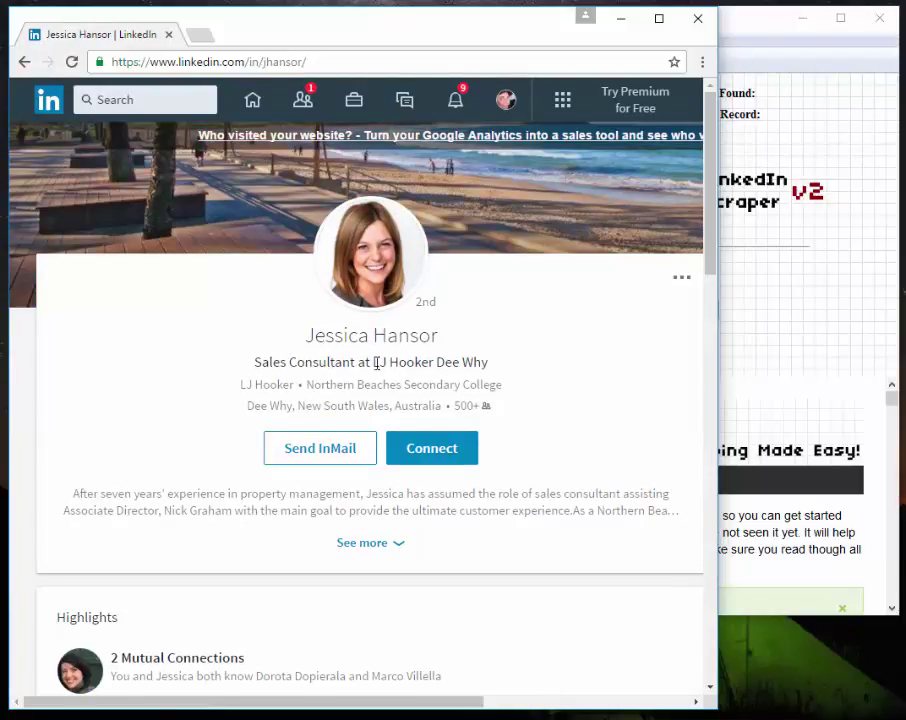
{"action": "left_click_drag", "start_coordinate": [296, 362], "coordinate": [407, 363]}
{"action": "left_click", "coordinate": [409, 366]}
{"action": "left_click_drag", "start_coordinate": [315, 384], "coordinate": [463, 384]}
{"action": "left_click", "coordinate": [461, 384]}
{"action": "left_click_drag", "start_coordinate": [257, 404], "coordinate": [388, 404]}
{"action": "left_click", "coordinate": [428, 406]}
{"action": "left_click", "coordinate": [378, 544]}
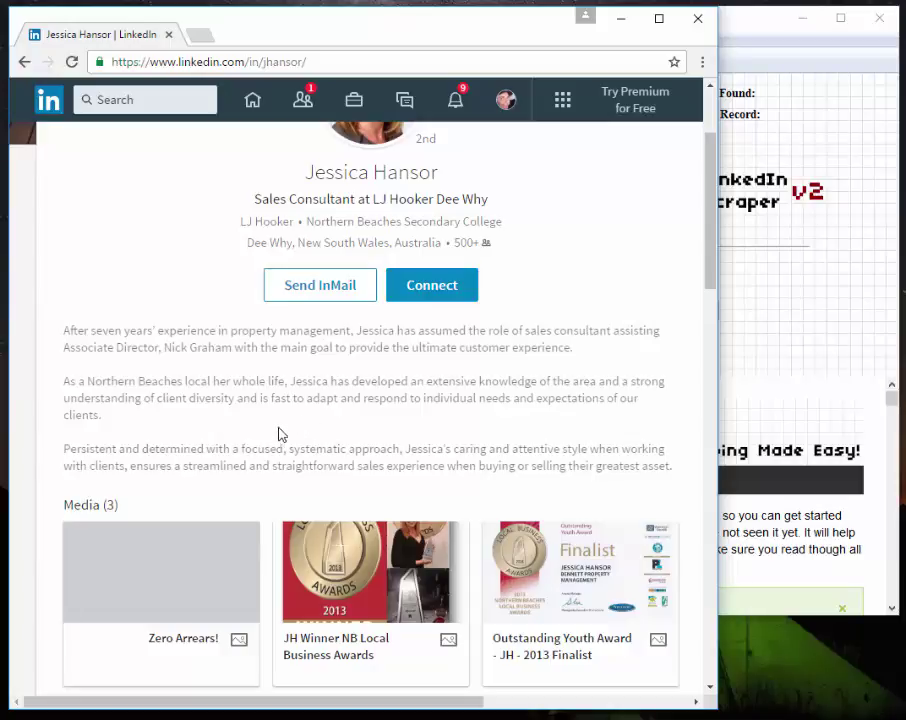
Compare the scrape types offered in the scraper with the details and full summary on the open profile
{"action": "left_click", "coordinate": [824, 326]}
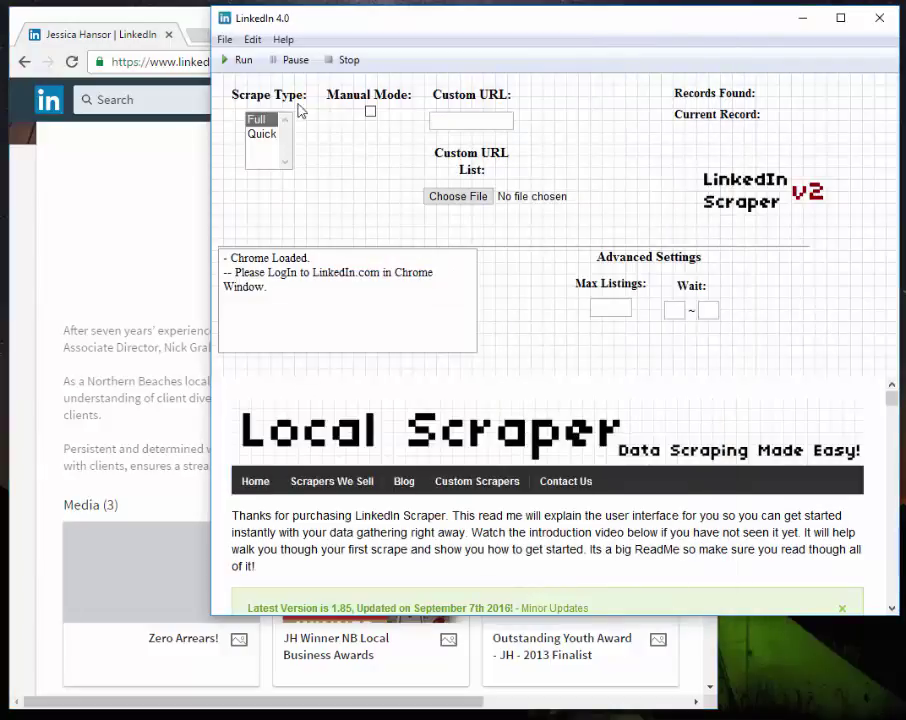
{"action": "left_click", "coordinate": [129, 380]}
{"action": "scroll", "coordinate": [236, 430], "scroll_direction": "up", "scroll_amount": 2}
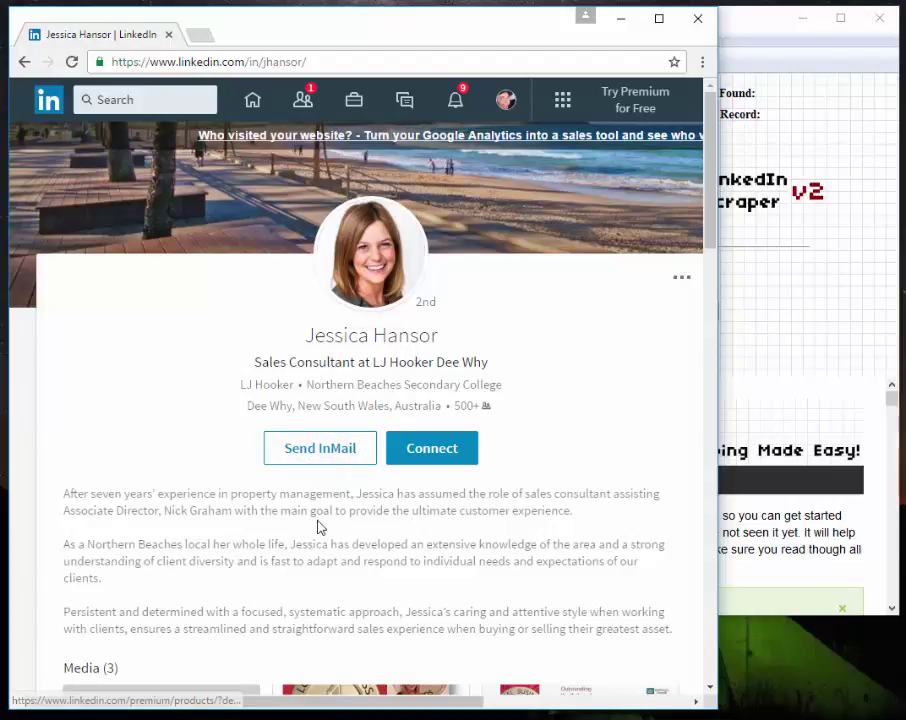
{"action": "scroll", "coordinate": [318, 527], "scroll_direction": "down", "scroll_amount": 1}
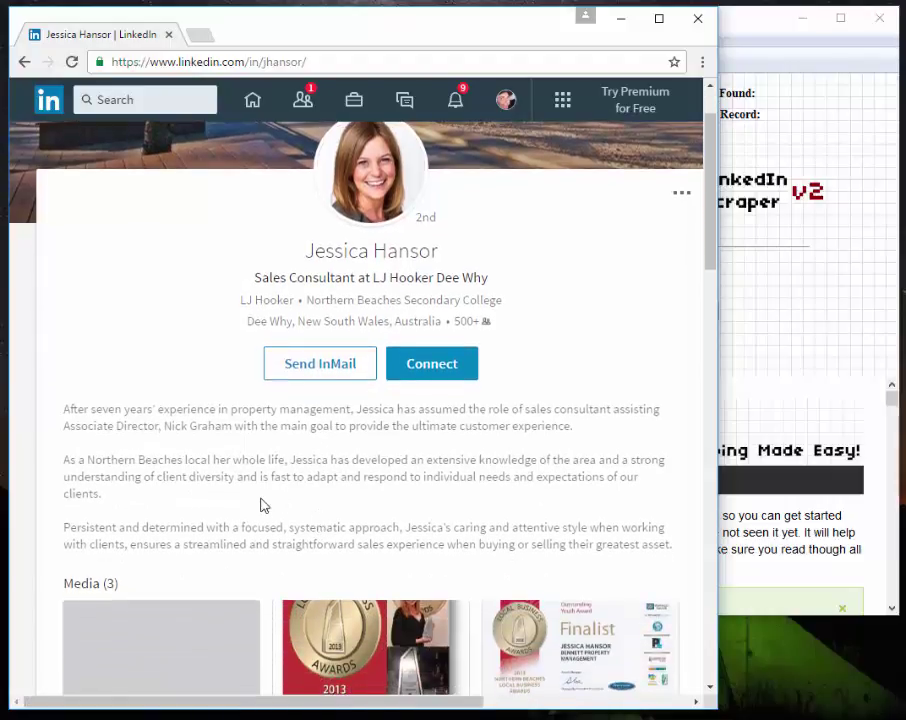
{"action": "scroll", "coordinate": [263, 505], "scroll_direction": "up", "scroll_amount": 1}
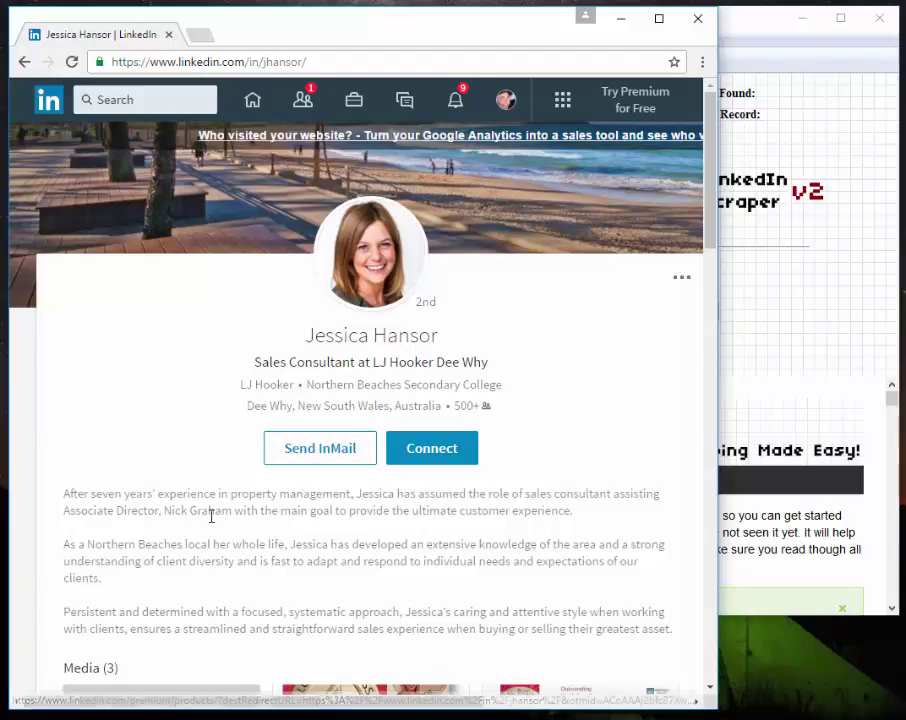
{"action": "scroll", "coordinate": [211, 515], "scroll_direction": "down", "scroll_amount": 1}
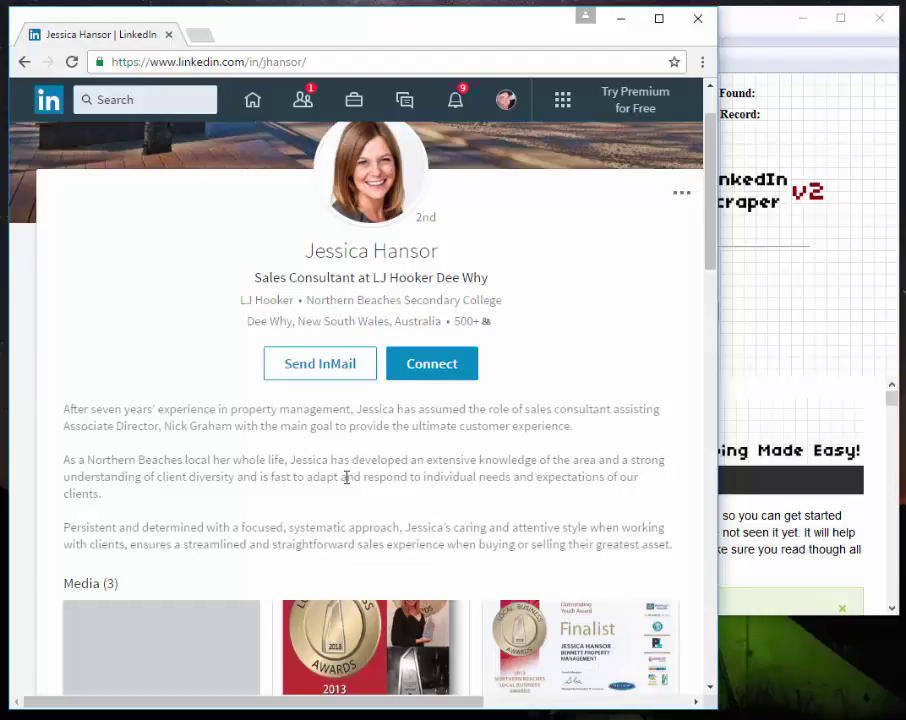
{"action": "scroll", "coordinate": [346, 477], "scroll_direction": "up", "scroll_amount": 1}
{"action": "left_click", "coordinate": [806, 347]}
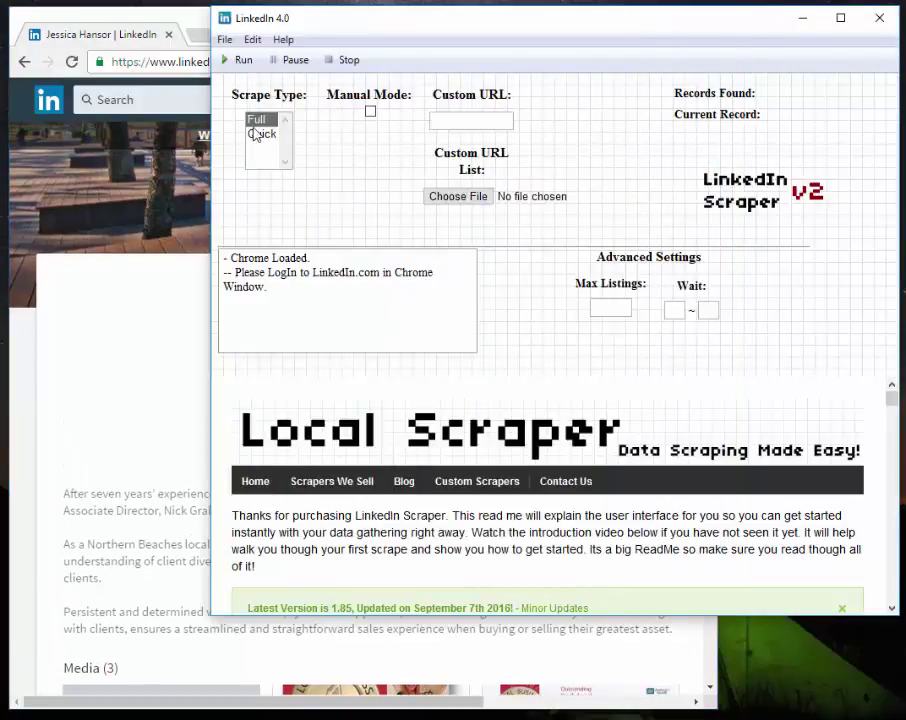
Return the browser to the "sales" people results and set the scraper's scrape type to Quick
{"action": "left_click", "coordinate": [154, 280]}
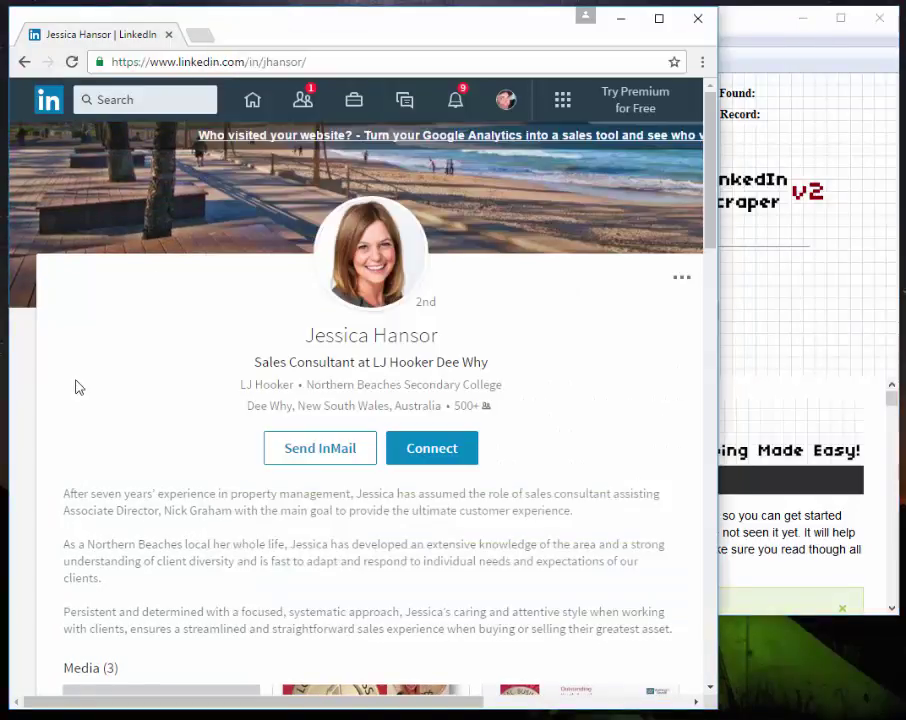
{"action": "left_click", "coordinate": [25, 62]}
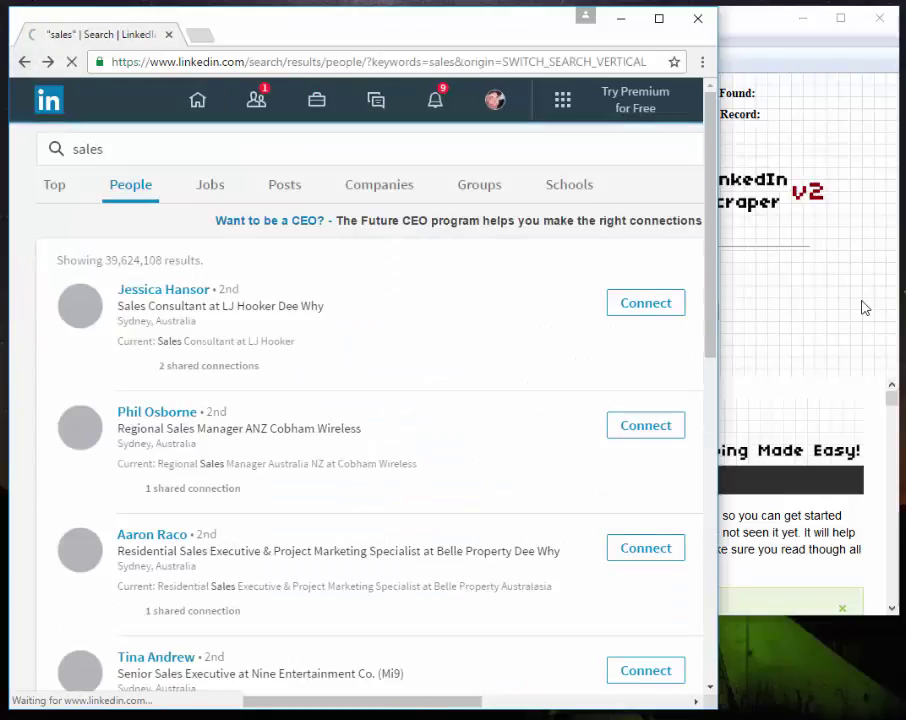
{"action": "left_click", "coordinate": [861, 307]}
{"action": "left_click", "coordinate": [271, 135]}
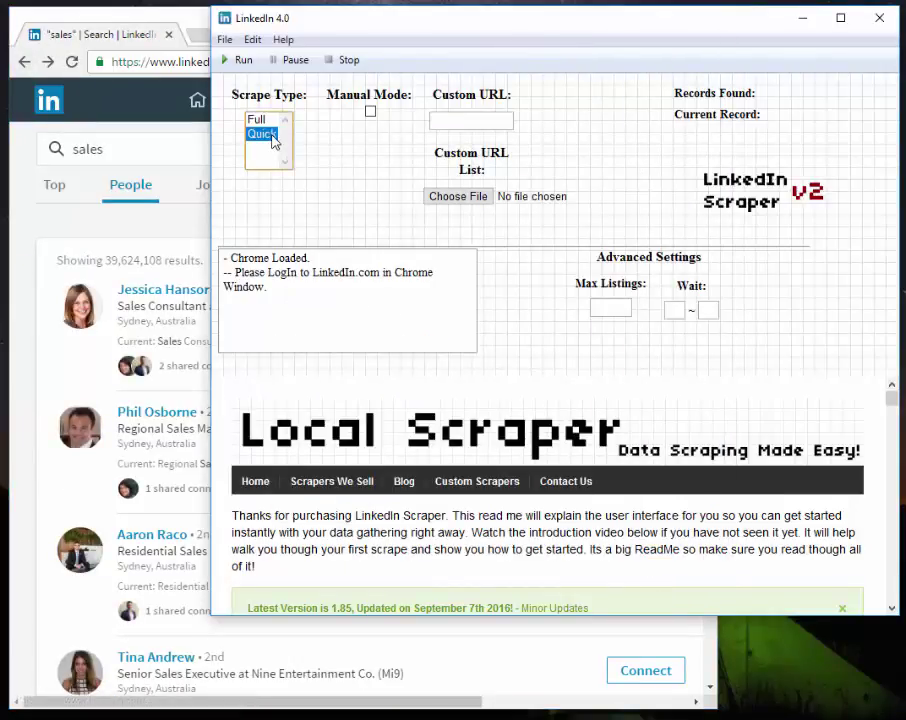
Highlight the first search result's headline, location and current position in the browser, and look over the listings below it
{"action": "left_click", "coordinate": [190, 258]}
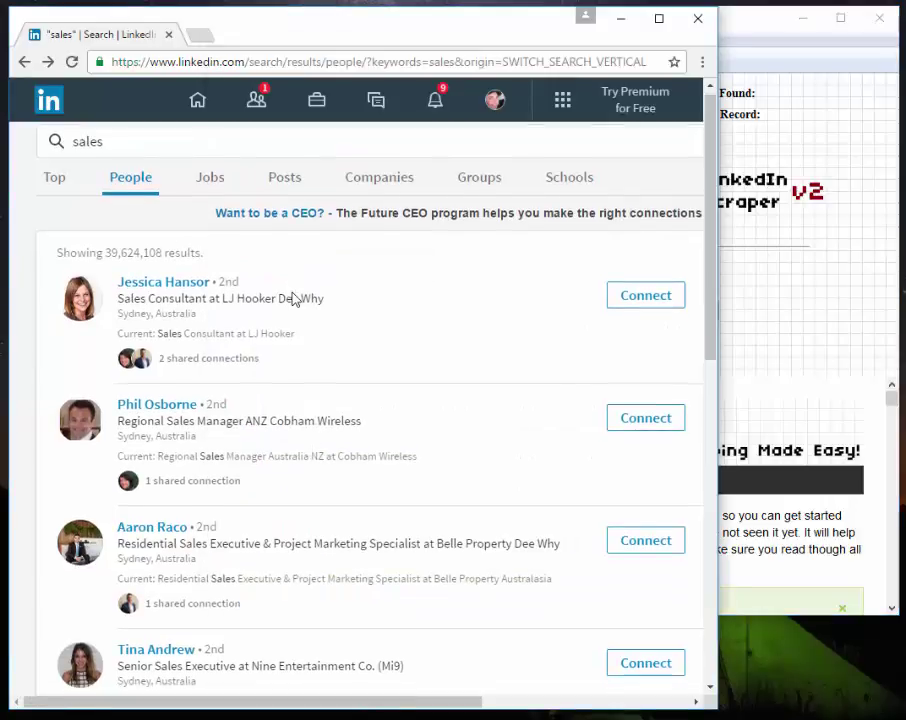
{"action": "scroll", "coordinate": [290, 296], "scroll_direction": "down", "scroll_amount": 1}
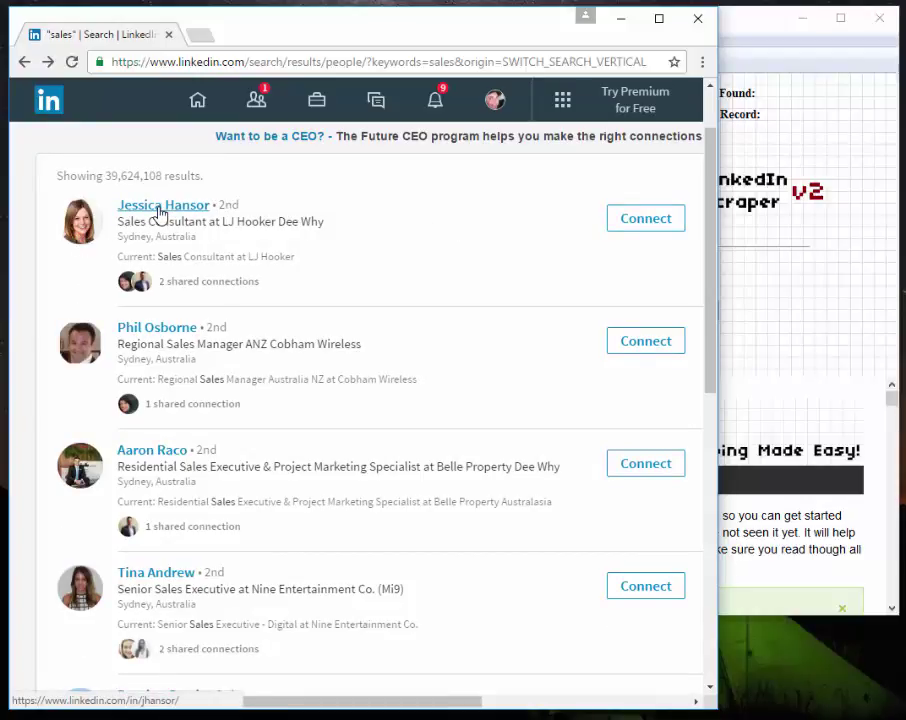
{"action": "left_click_drag", "start_coordinate": [117, 221], "coordinate": [272, 222]}
{"action": "left_click", "coordinate": [272, 222]}
{"action": "left_click_drag", "start_coordinate": [194, 240], "coordinate": [120, 238]}
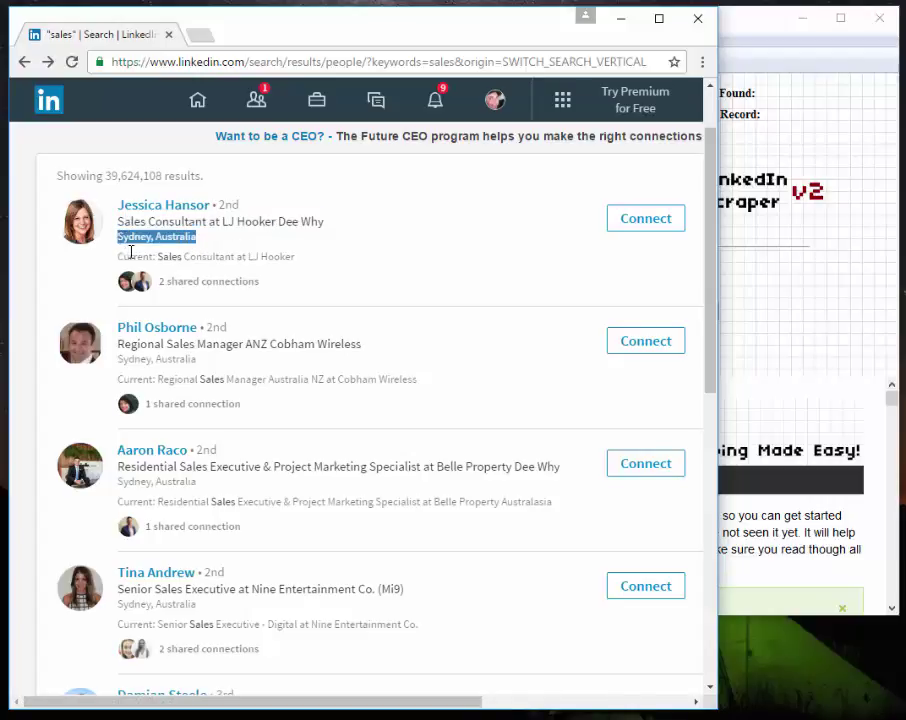
{"action": "left_click_drag", "start_coordinate": [159, 256], "coordinate": [289, 257]}
{"action": "left_click", "coordinate": [289, 257]}
{"action": "scroll", "coordinate": [268, 365], "scroll_direction": "down", "scroll_amount": 3}
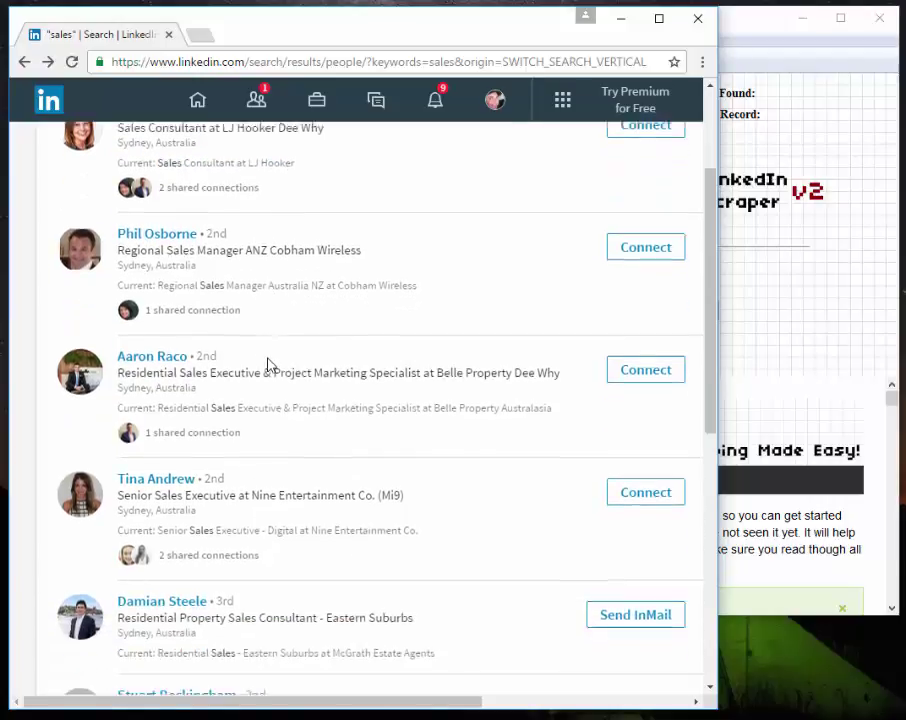
Look through the first page of sales listings, try the scraper's Full scrape type, and set it back to Quick
{"action": "scroll", "coordinate": [268, 365], "scroll_direction": "down", "scroll_amount": 3}
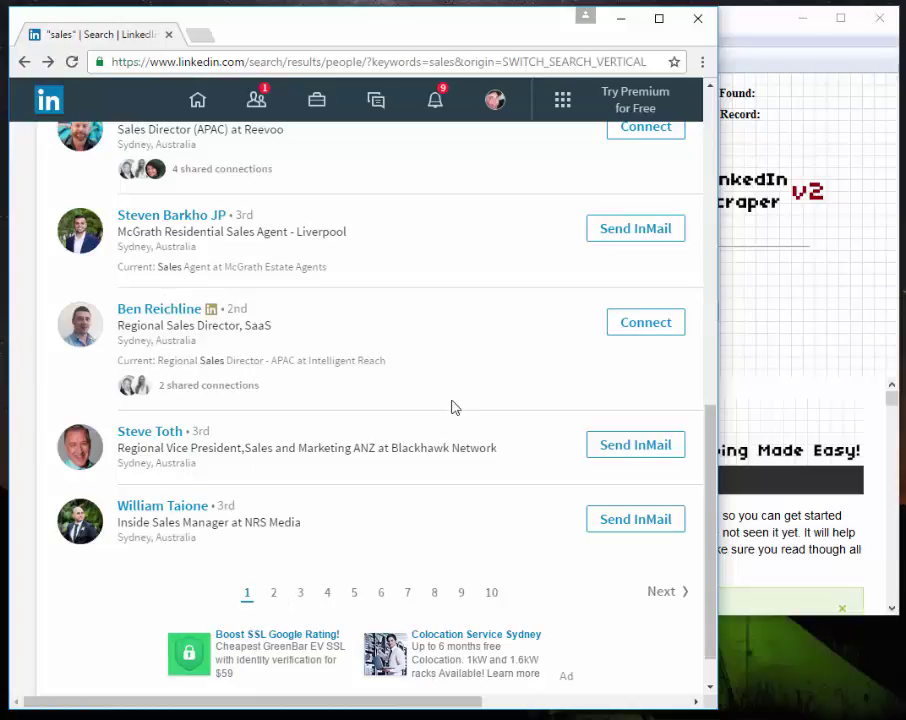
{"action": "scroll", "coordinate": [451, 407], "scroll_direction": "up", "scroll_amount": 5}
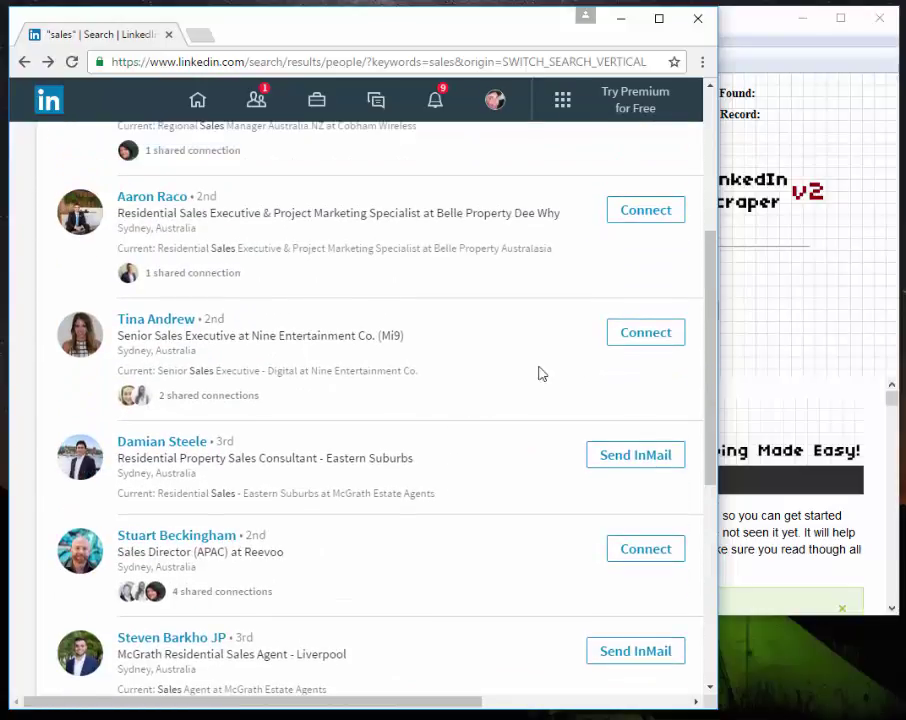
{"action": "left_click", "coordinate": [805, 116]}
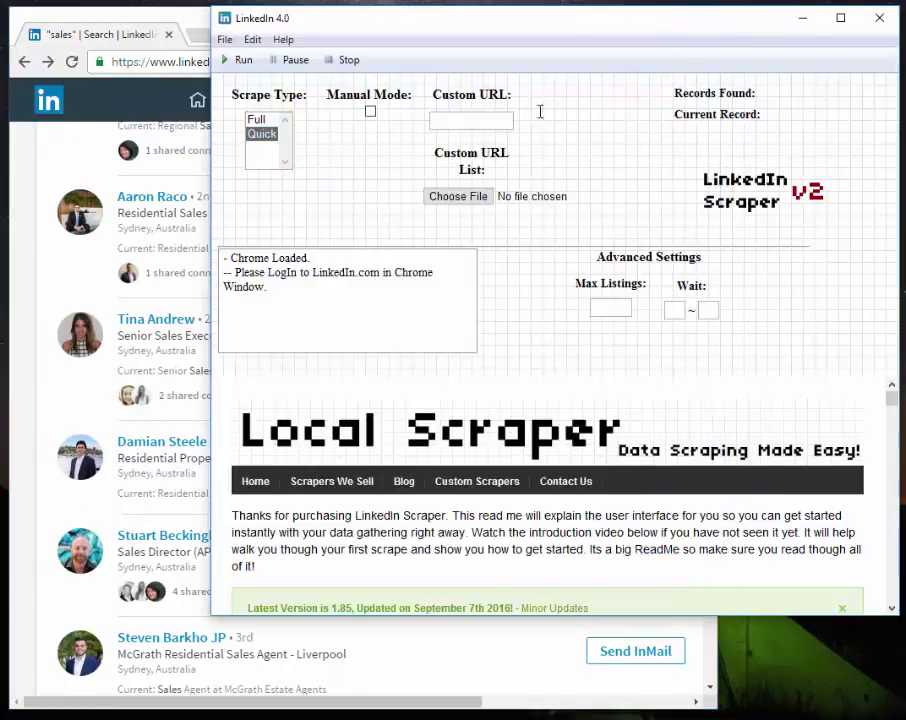
{"action": "left_click", "coordinate": [261, 133]}
{"action": "left_click", "coordinate": [256, 119]}
{"action": "left_click", "coordinate": [256, 134]}
Check the page numbers below the browser results and set the scraper's scrape type to Full
{"action": "left_click", "coordinate": [16, 177]}
{"action": "scroll", "coordinate": [229, 263], "scroll_direction": "down", "scroll_amount": 5}
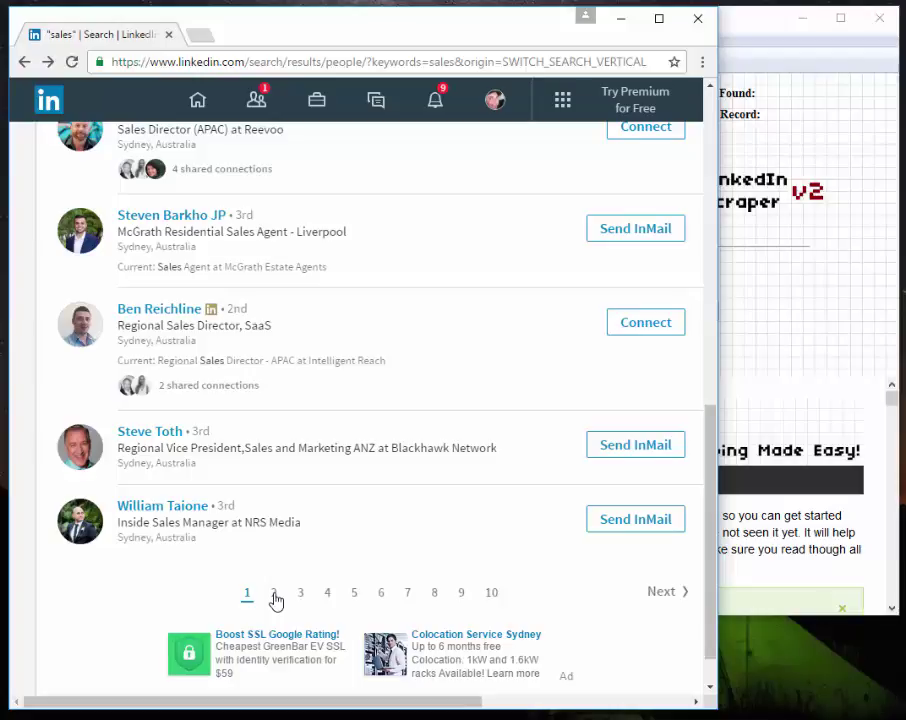
{"action": "left_click", "coordinate": [809, 319]}
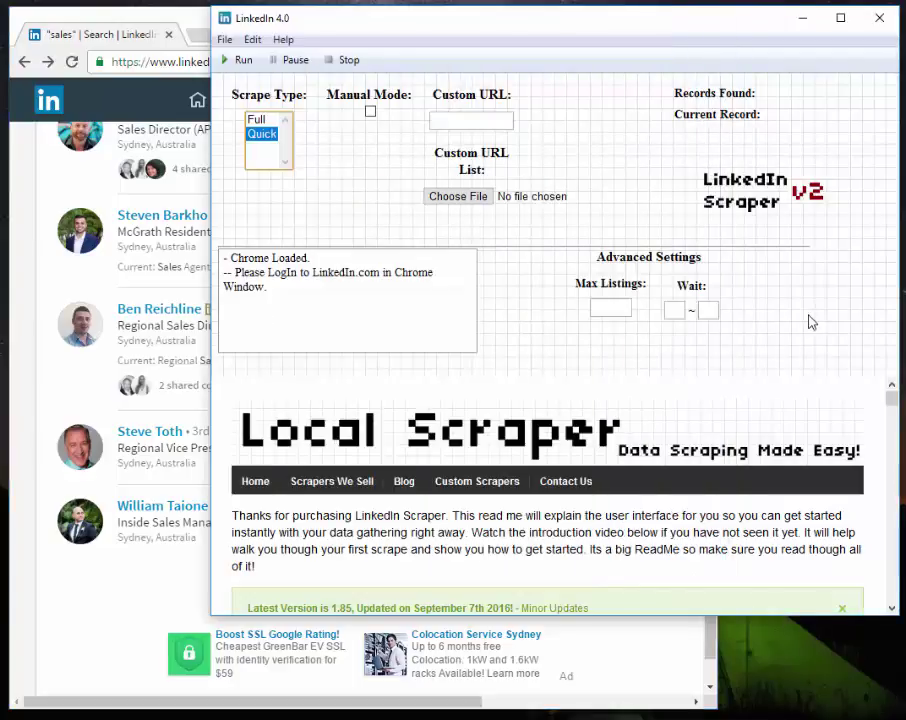
{"action": "left_click", "coordinate": [256, 119]}
Review the listings and page numbers in the browser, and select the scraper's Max Listings field
{"action": "left_click", "coordinate": [12, 200]}
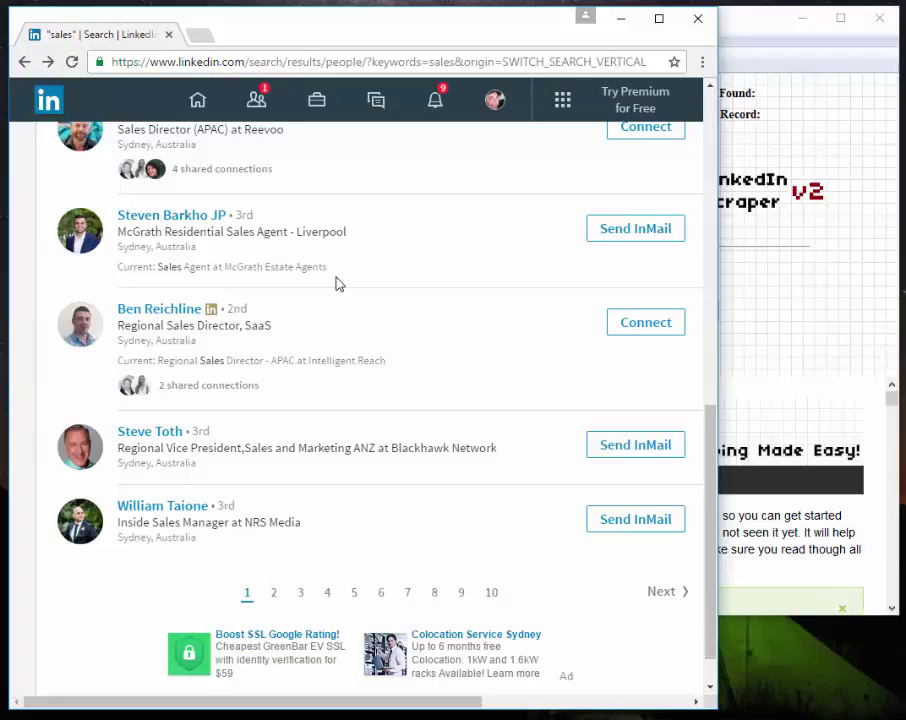
{"action": "scroll", "coordinate": [328, 268], "scroll_direction": "up", "scroll_amount": 3}
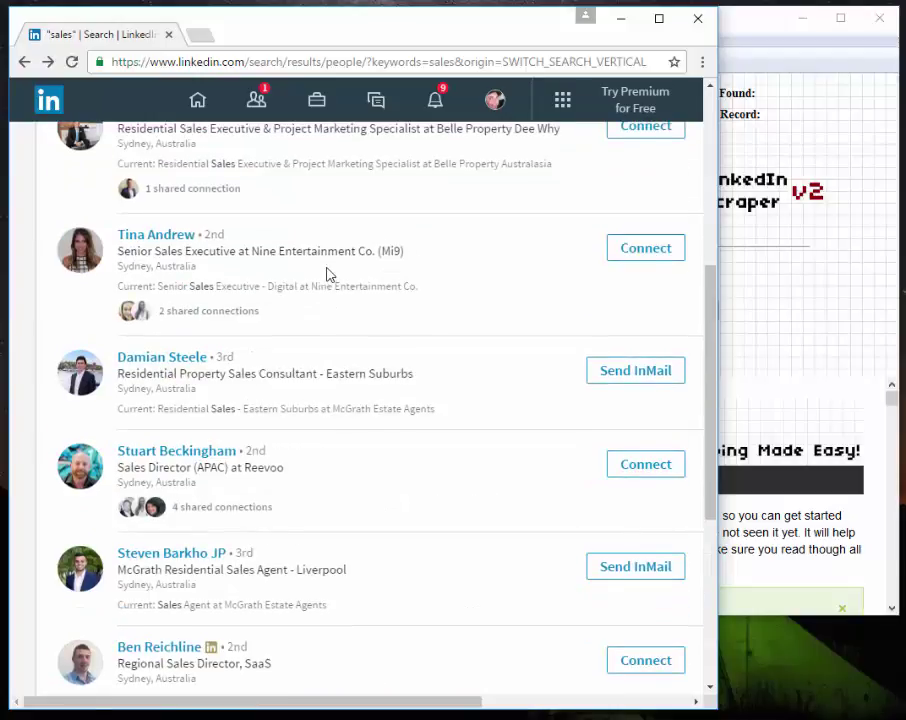
{"action": "scroll", "coordinate": [326, 270], "scroll_direction": "down", "scroll_amount": 3}
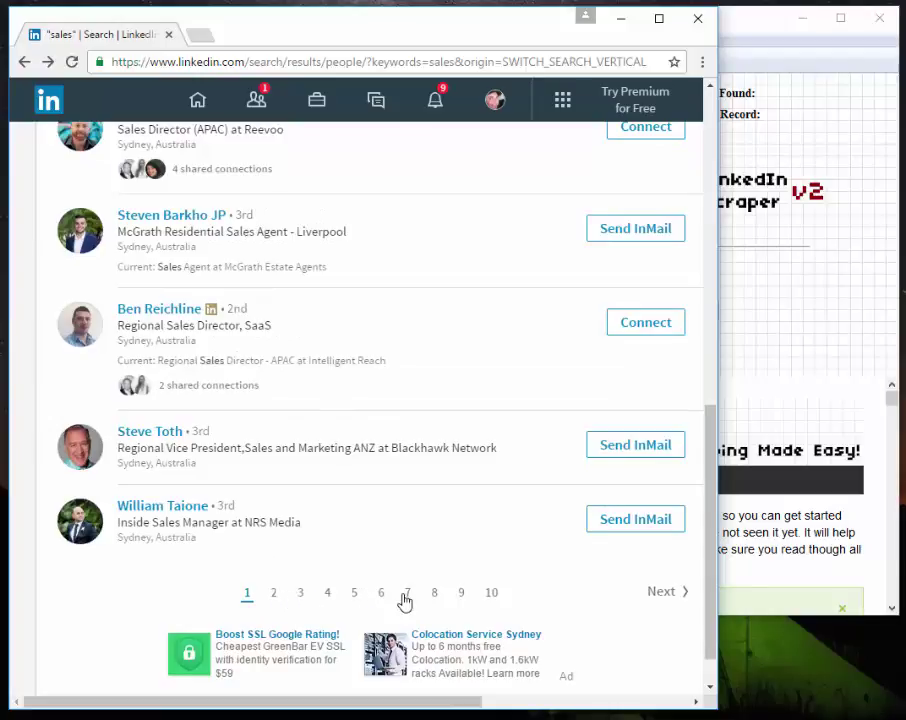
{"action": "left_click", "coordinate": [768, 316]}
{"action": "left_click", "coordinate": [614, 308]}
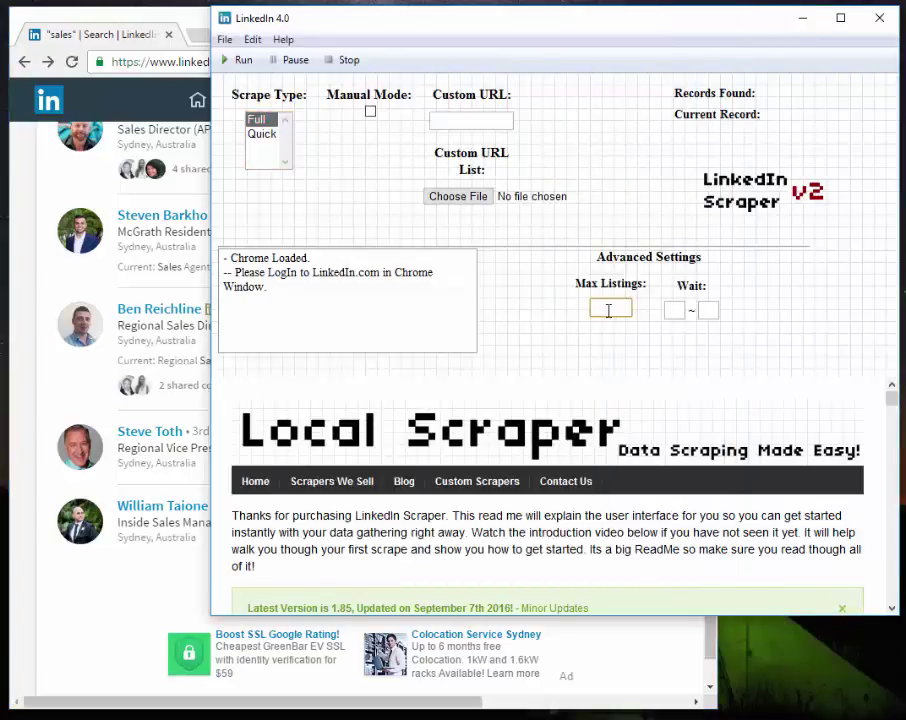
Look over the whole first page of people results in the browser and open page 2
{"action": "left_click", "coordinate": [44, 384]}
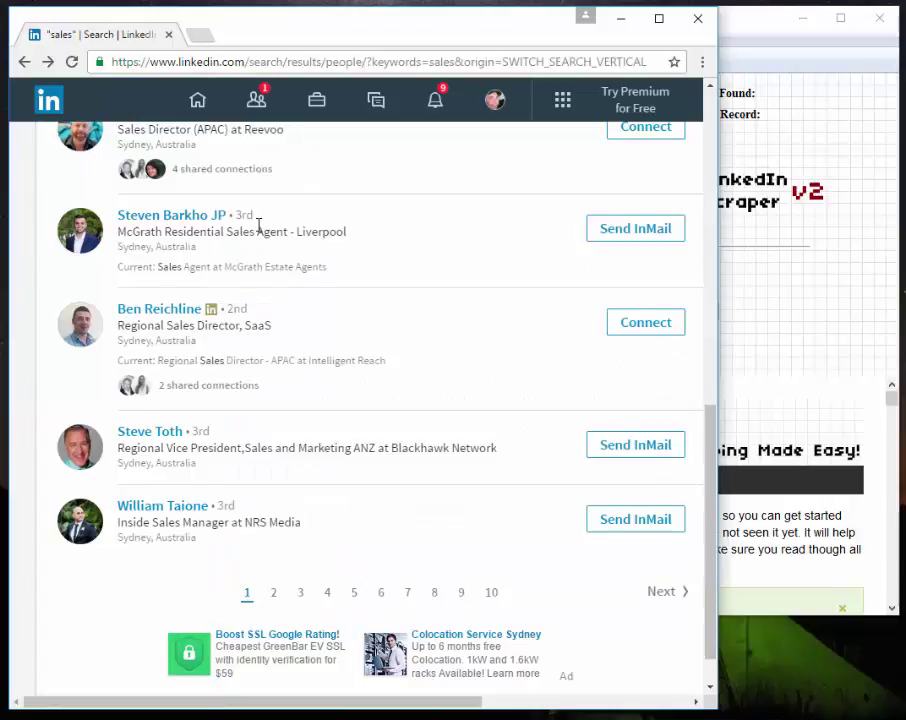
{"action": "scroll", "coordinate": [258, 224], "scroll_direction": "up", "scroll_amount": 6}
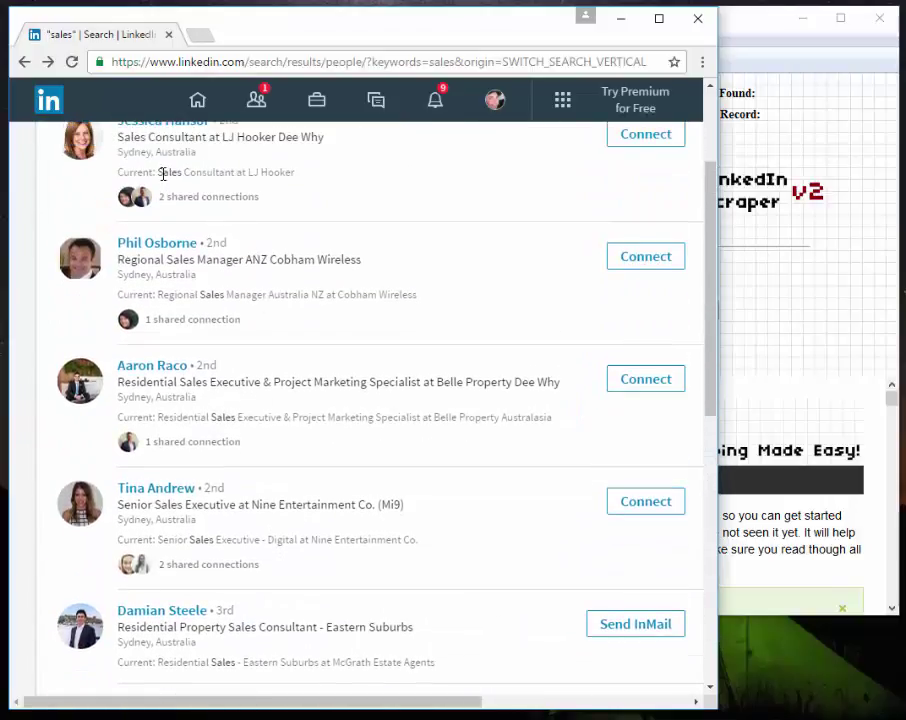
{"action": "scroll", "coordinate": [160, 170], "scroll_direction": "up", "scroll_amount": 2}
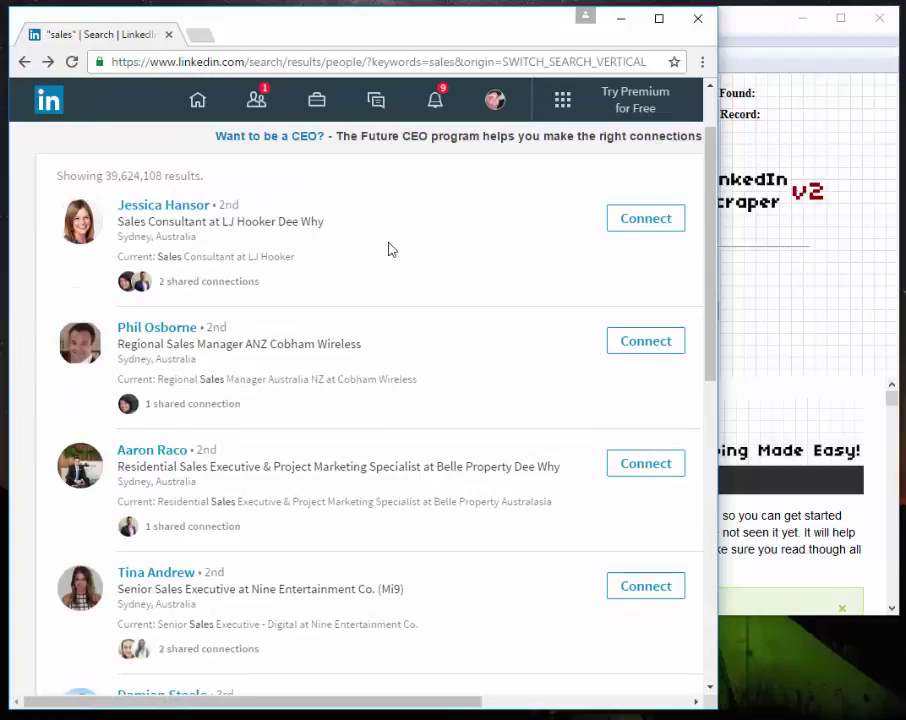
{"action": "scroll", "coordinate": [390, 249], "scroll_direction": "down", "scroll_amount": 5}
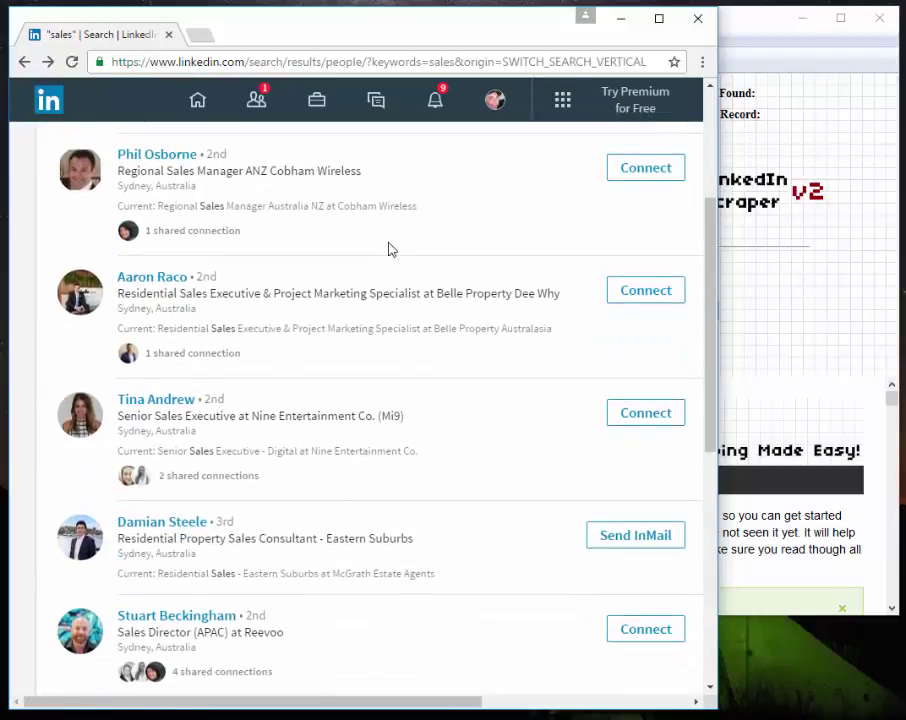
{"action": "scroll", "coordinate": [390, 246], "scroll_direction": "down", "scroll_amount": 3}
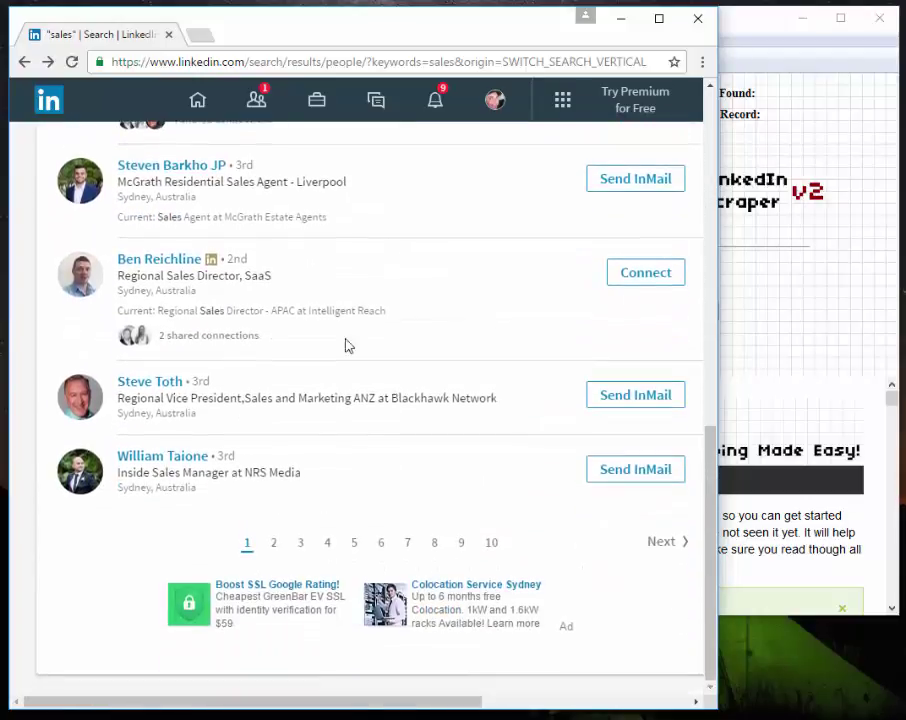
{"action": "left_click", "coordinate": [276, 545]}
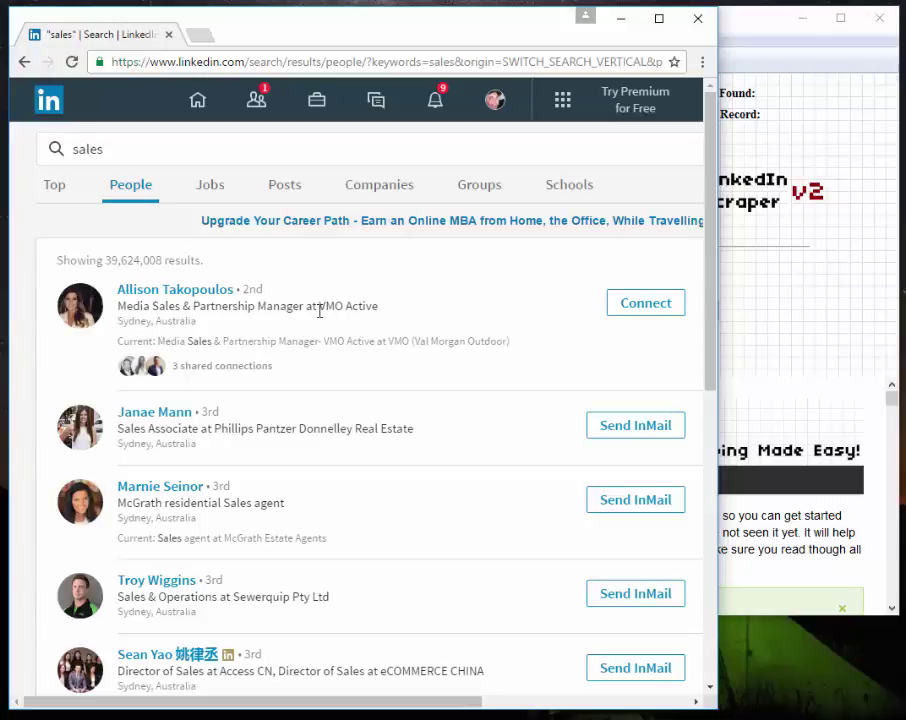
Turn on Manual Mode in the scraper and return to the browser
{"action": "left_click", "coordinate": [811, 251]}
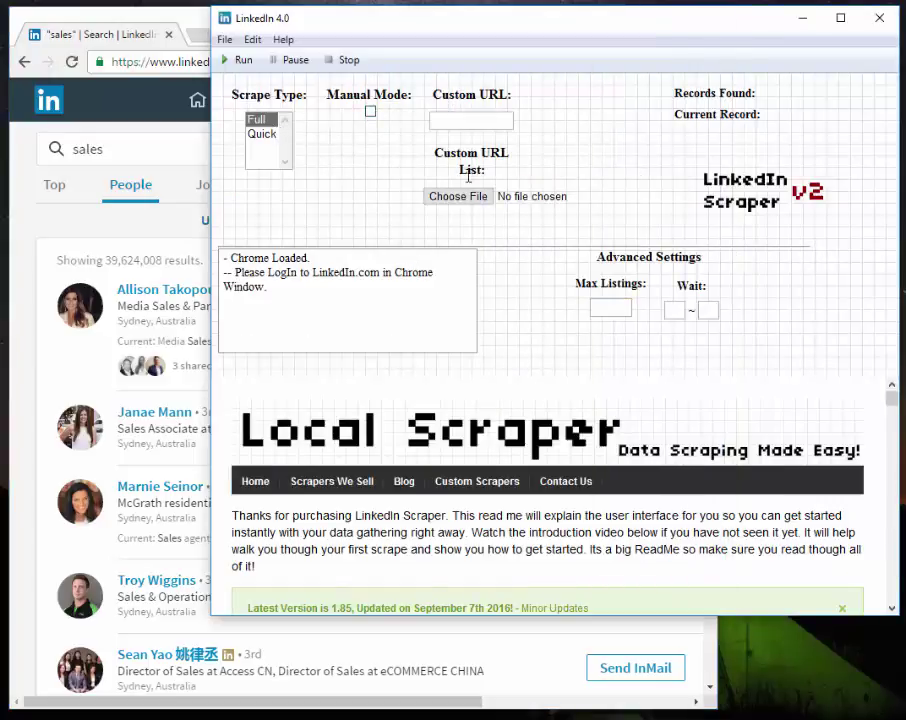
{"action": "left_click", "coordinate": [370, 112]}
{"action": "left_click", "coordinate": [88, 232]}
Open page 6 of the "sales" people results in the browser
{"action": "scroll", "coordinate": [84, 232], "scroll_direction": "down", "scroll_amount": 2}
{"action": "scroll", "coordinate": [84, 232], "scroll_direction": "up", "scroll_amount": 2}
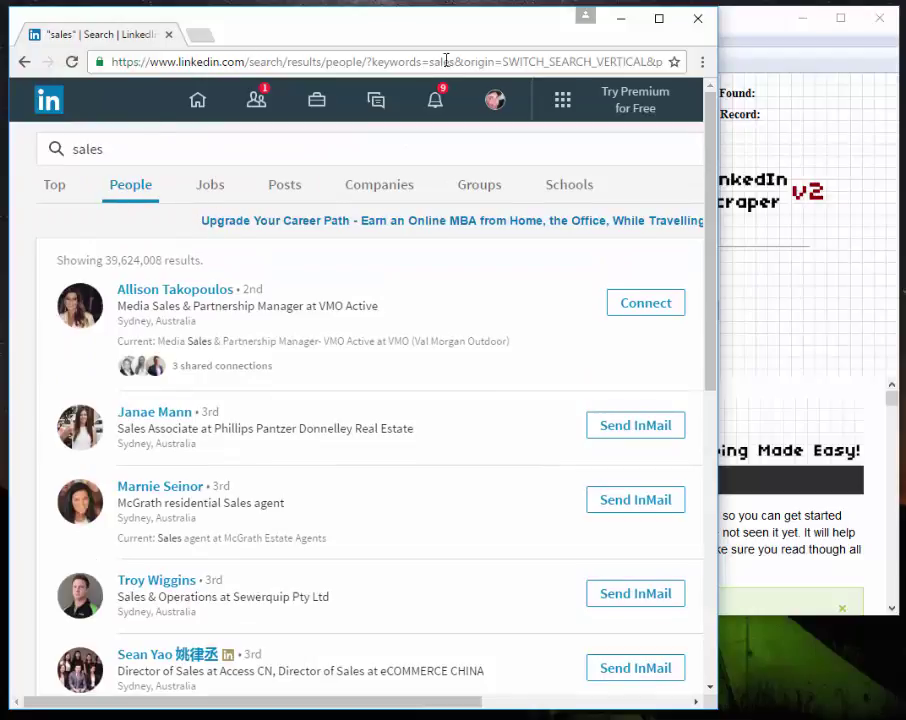
{"action": "left_click_drag", "start_coordinate": [454, 63], "coordinate": [430, 63]}
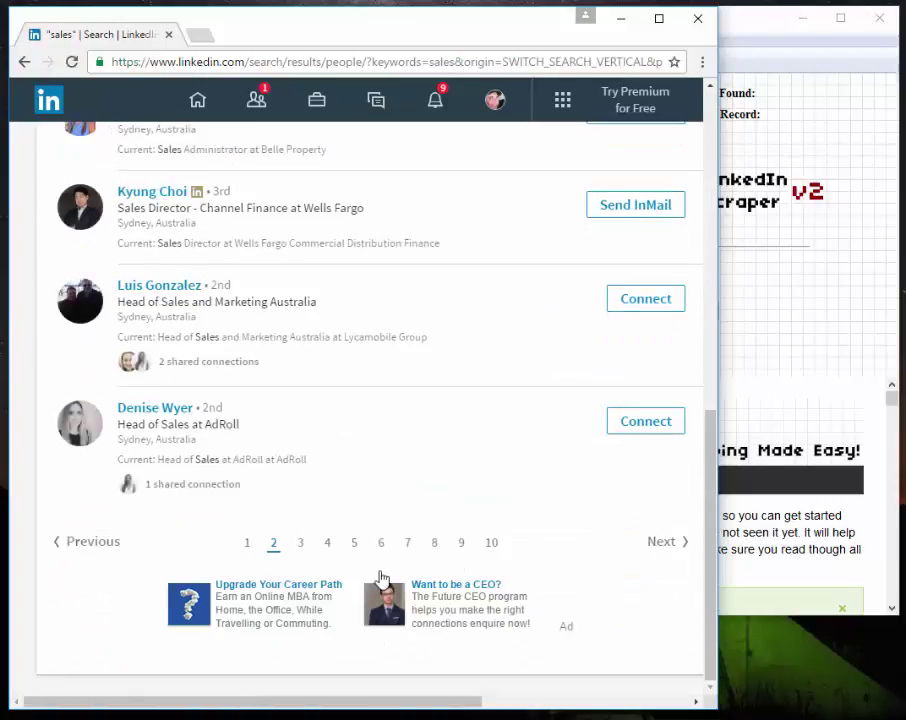
{"action": "left_click", "coordinate": [379, 550]}
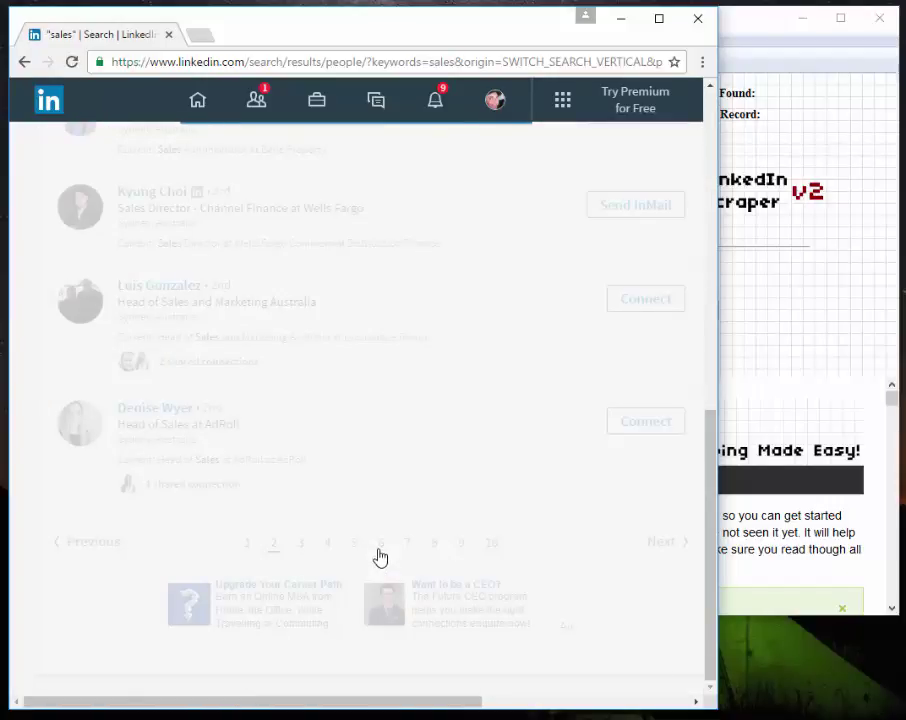
{"action": "left_click", "coordinate": [815, 105]}
{"action": "left_click", "coordinate": [20, 234]}
Examine the people listings on results page 6 and the "sales" search field above them
{"action": "scroll", "coordinate": [308, 328], "scroll_direction": "down", "scroll_amount": 1}
{"action": "scroll", "coordinate": [308, 328], "scroll_direction": "down", "scroll_amount": 6}
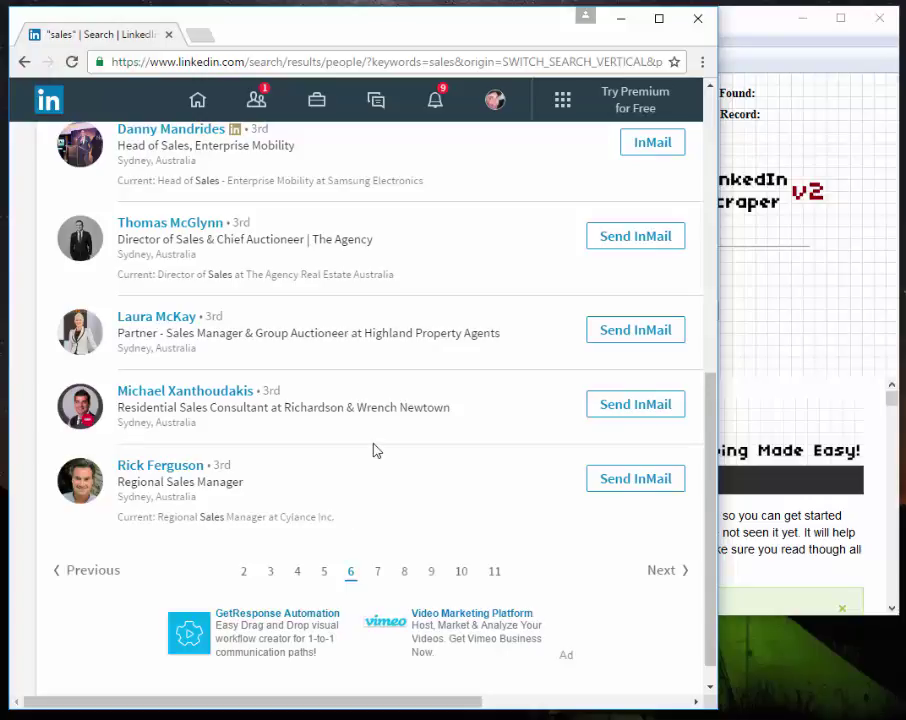
{"action": "scroll", "coordinate": [375, 450], "scroll_direction": "up", "scroll_amount": 1}
{"action": "scroll", "coordinate": [375, 450], "scroll_direction": "up", "scroll_amount": 2}
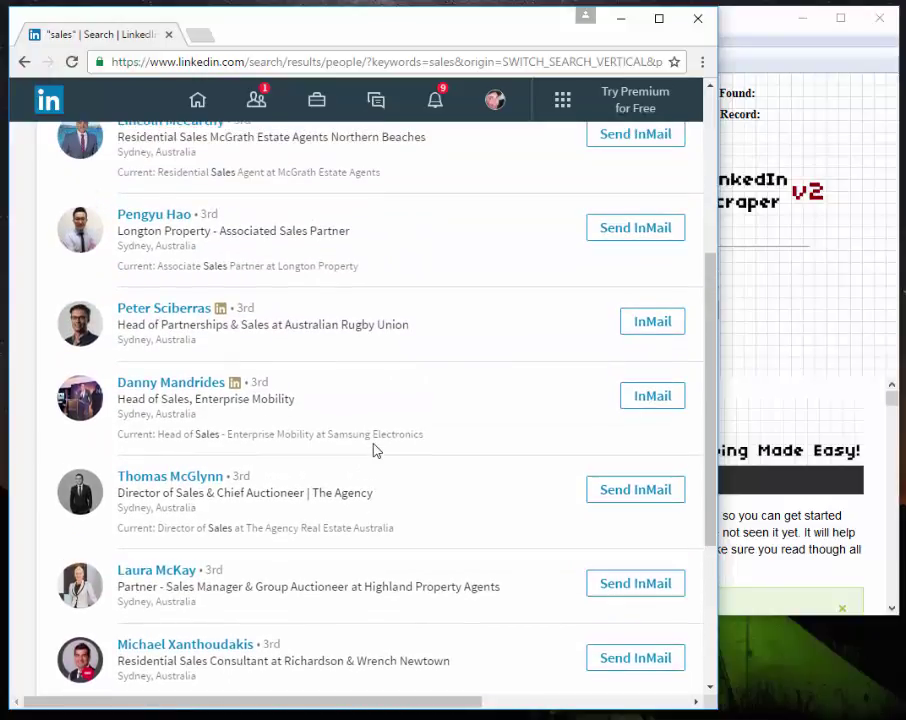
{"action": "scroll", "coordinate": [306, 251], "scroll_direction": "up", "scroll_amount": 3}
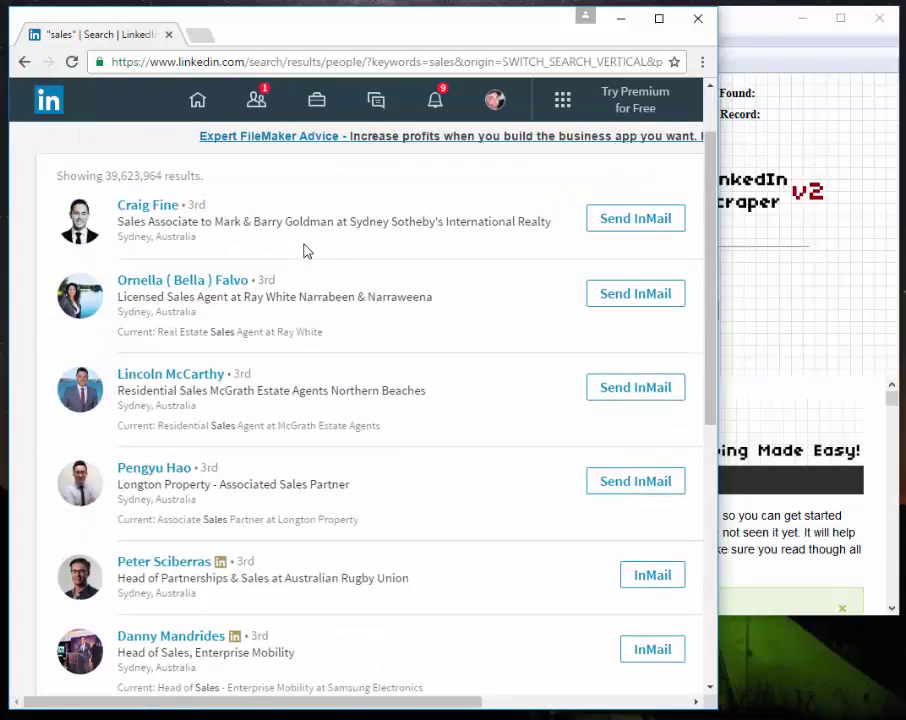
{"action": "scroll", "coordinate": [300, 248], "scroll_direction": "up", "scroll_amount": 2}
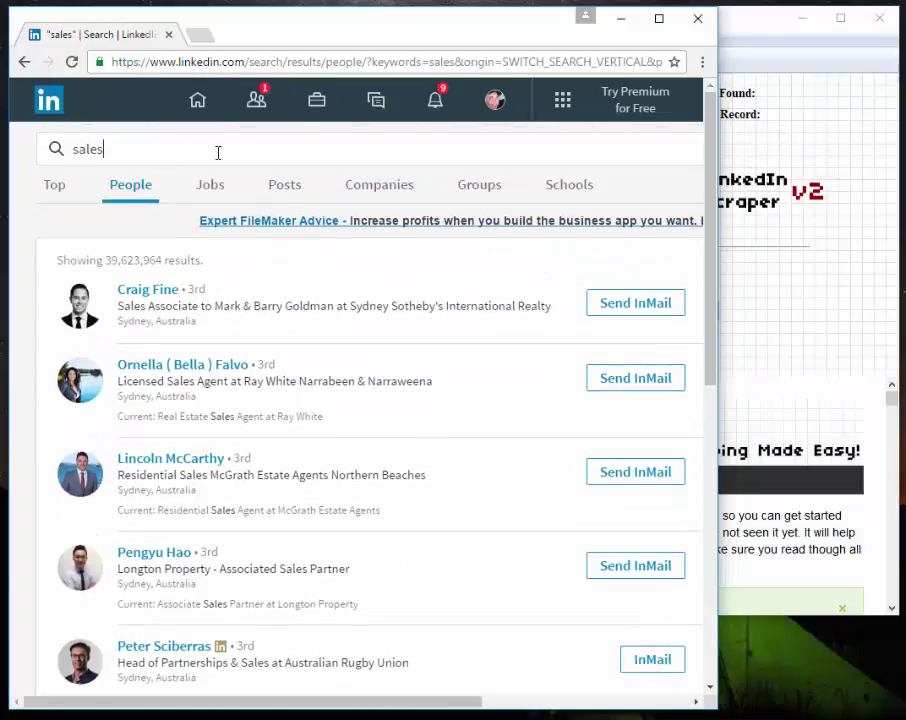
{"action": "left_click", "coordinate": [200, 154]}
{"action": "left_click", "coordinate": [30, 189]}
{"action": "left_click", "coordinate": [152, 146]}
{"action": "left_click", "coordinate": [17, 166]}
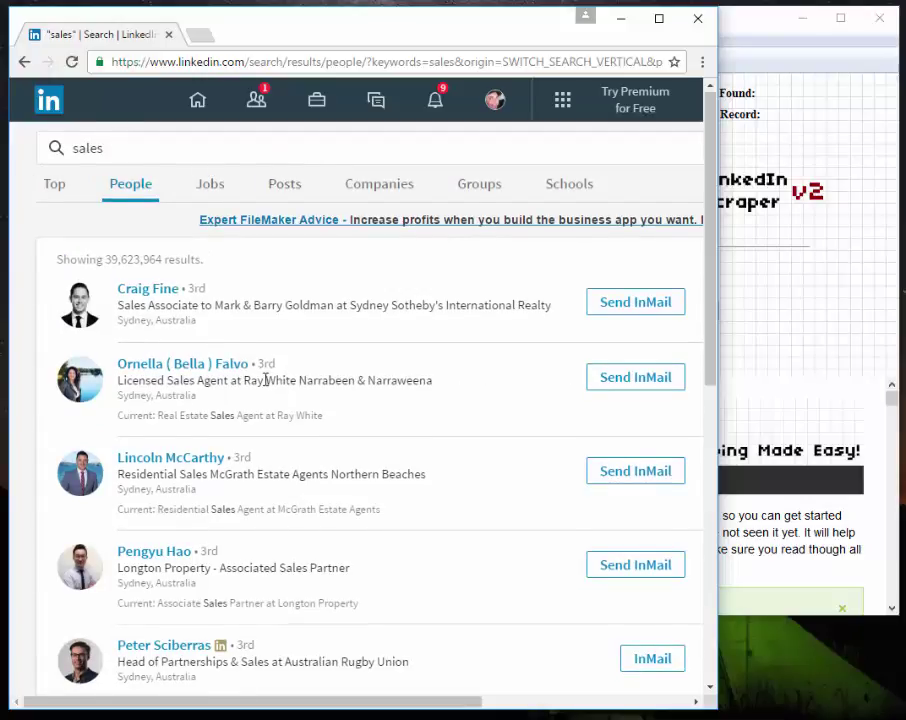
{"action": "scroll", "coordinate": [262, 372], "scroll_direction": "down", "scroll_amount": 2}
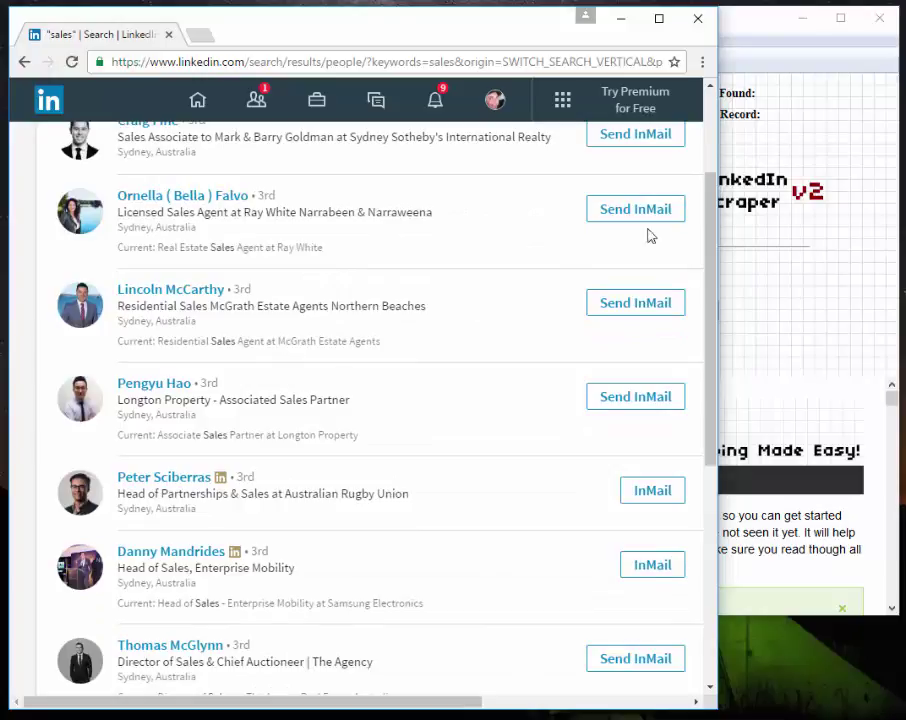
Turn off Manual Mode in the scraper
{"action": "left_click", "coordinate": [836, 141]}
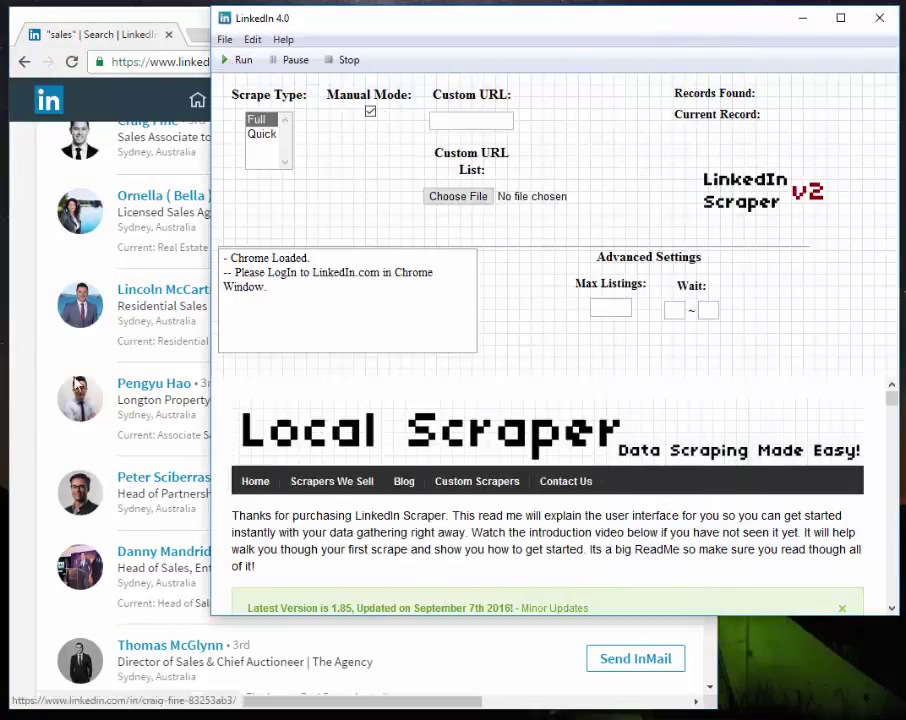
{"action": "left_click", "coordinate": [371, 114]}
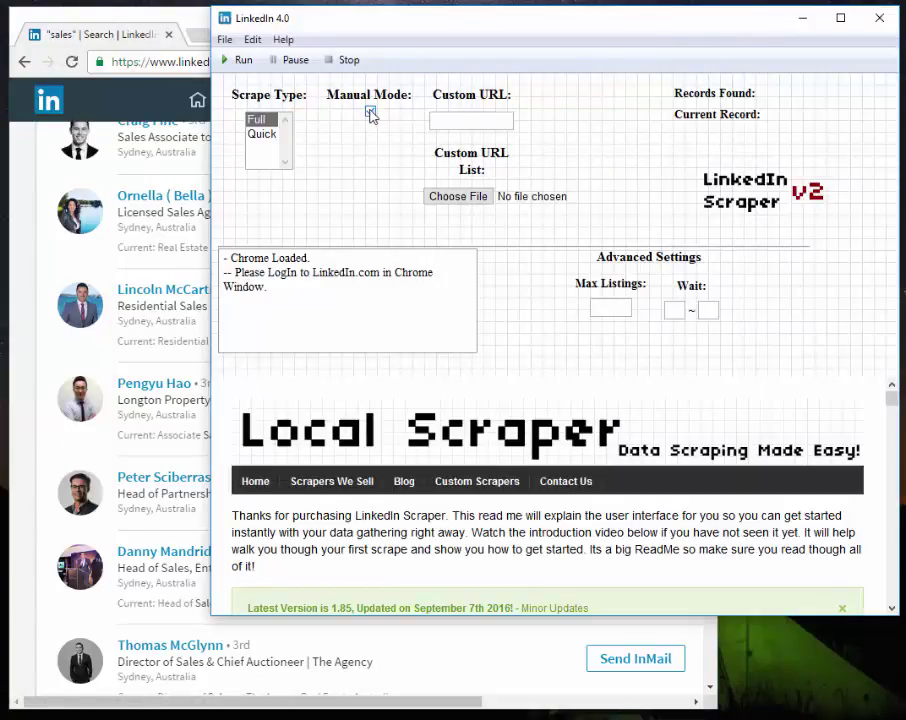
{"action": "left_click", "coordinate": [370, 113]}
Inspect the browser address of results page 6, highlighting the keywords=sales part
{"action": "left_click", "coordinate": [178, 61]}
{"action": "left_click", "coordinate": [180, 61]}
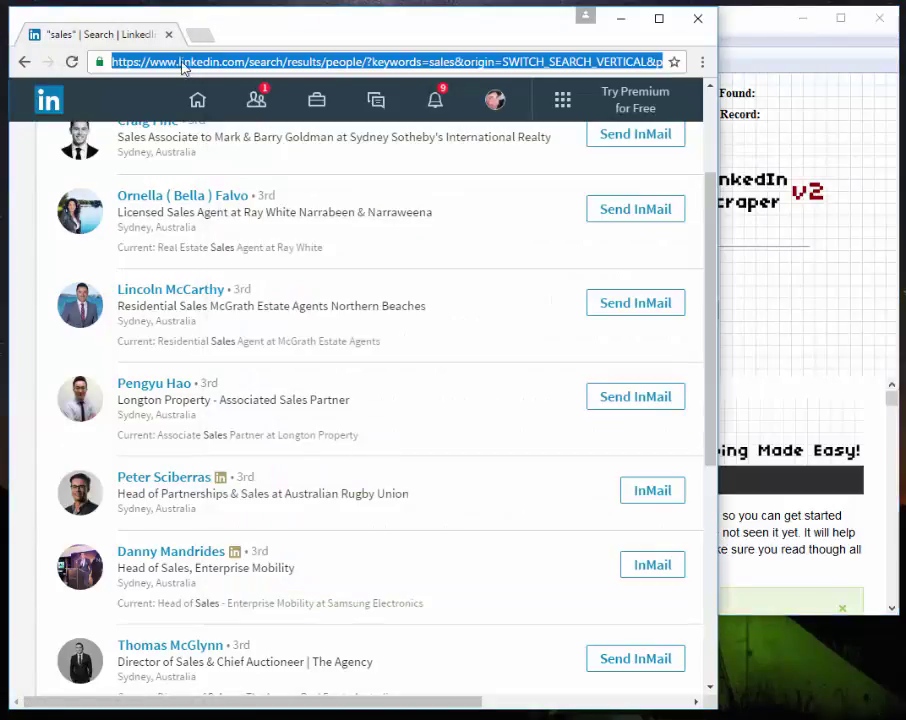
{"action": "left_click", "coordinate": [420, 61]}
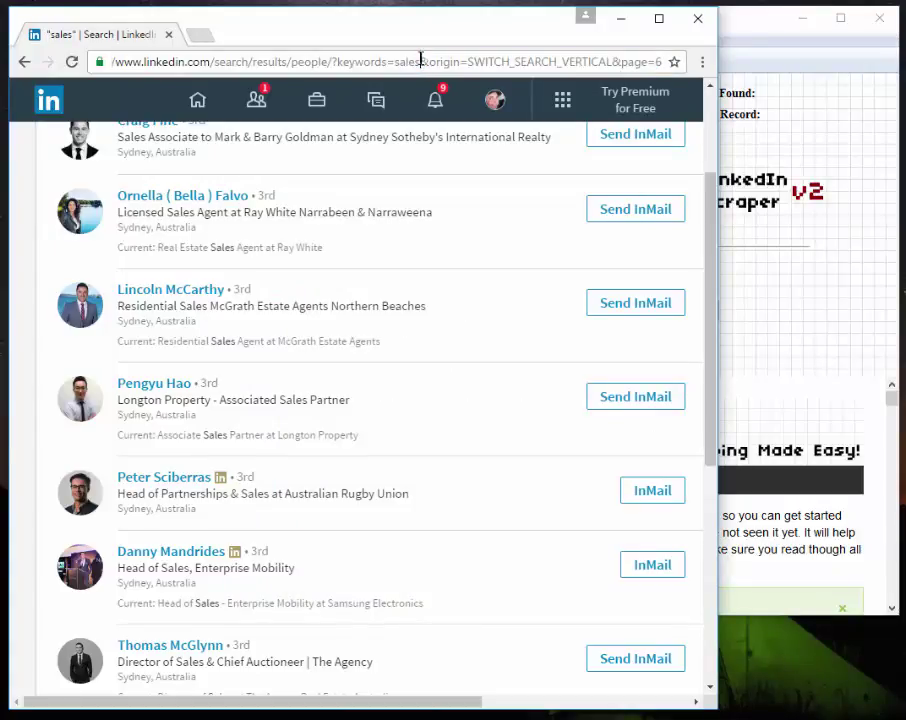
{"action": "key", "text": "ctrl+a"}
{"action": "left_click", "coordinate": [414, 61]}
{"action": "key", "text": "shift+Left"}
{"action": "left_click", "coordinate": [337, 61], "text": "shift"}
{"action": "left_click", "coordinate": [337, 61]}
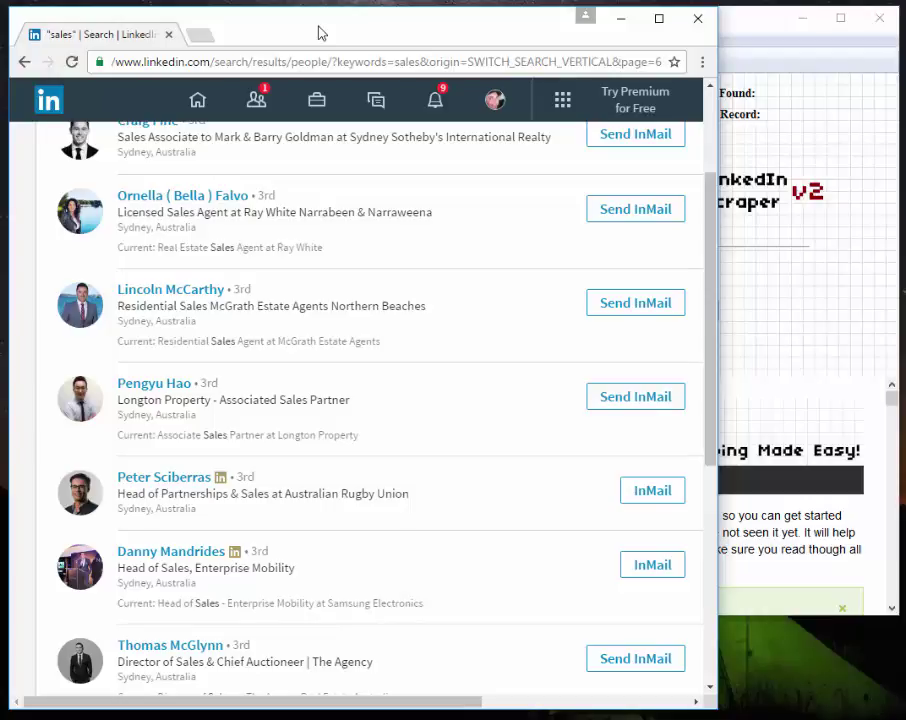
Copy the address of results page 6 and paste it into the scraper's Custom URL field
{"action": "left_click", "coordinate": [315, 60]}
{"action": "left_click", "coordinate": [770, 115]}
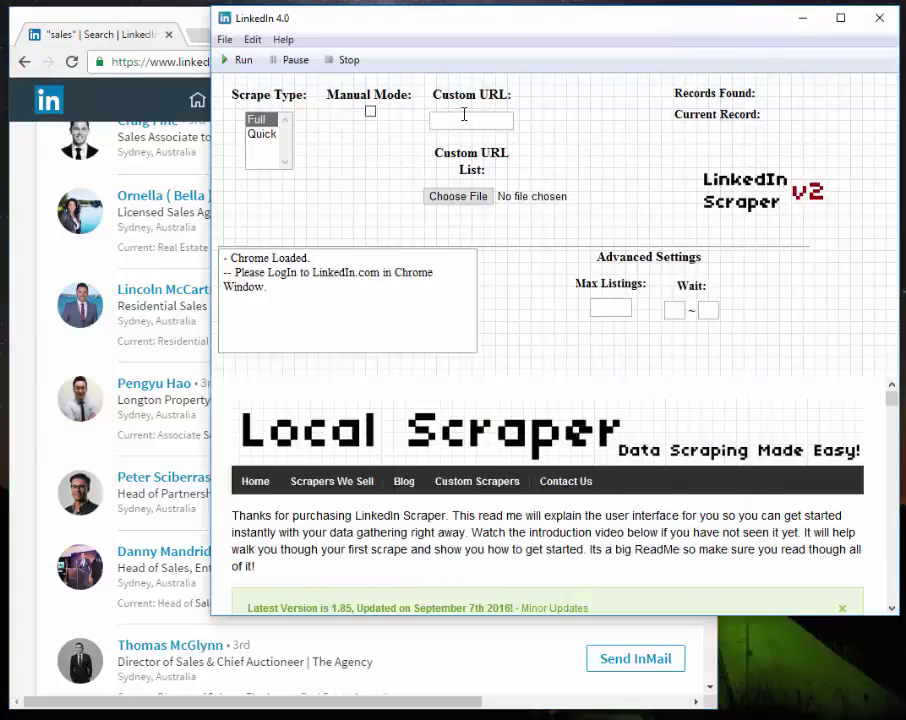
{"action": "left_click", "coordinate": [464, 114]}
{"action": "key", "text": "ctrl+v"}
{"action": "left_click", "coordinate": [390, 160]}
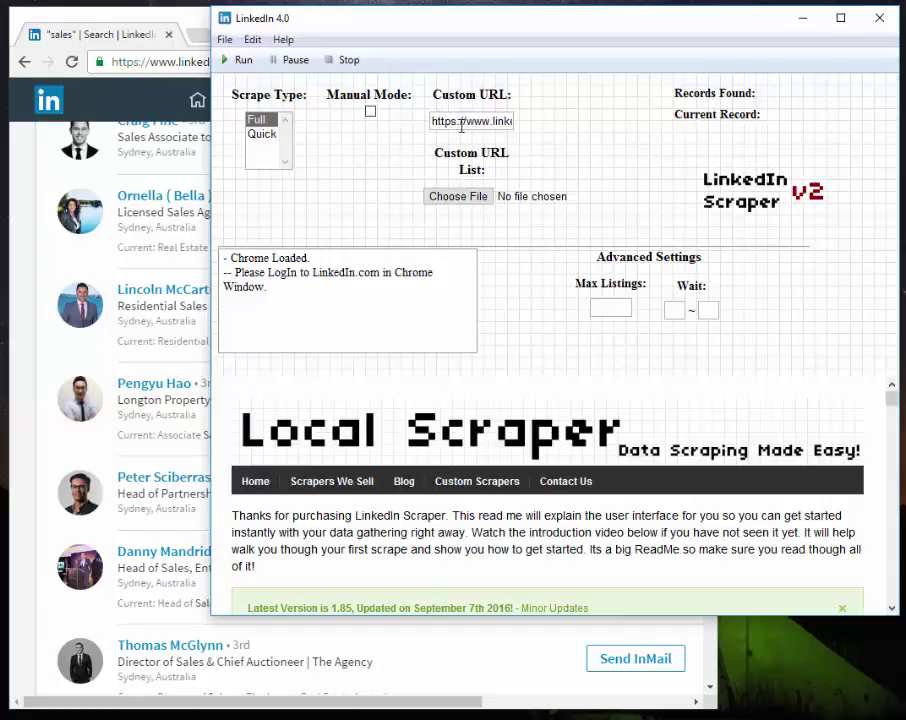
Glance back at the browser results and set the scraper's scrape type to Quick for the custom URL
{"action": "left_click", "coordinate": [21, 250]}
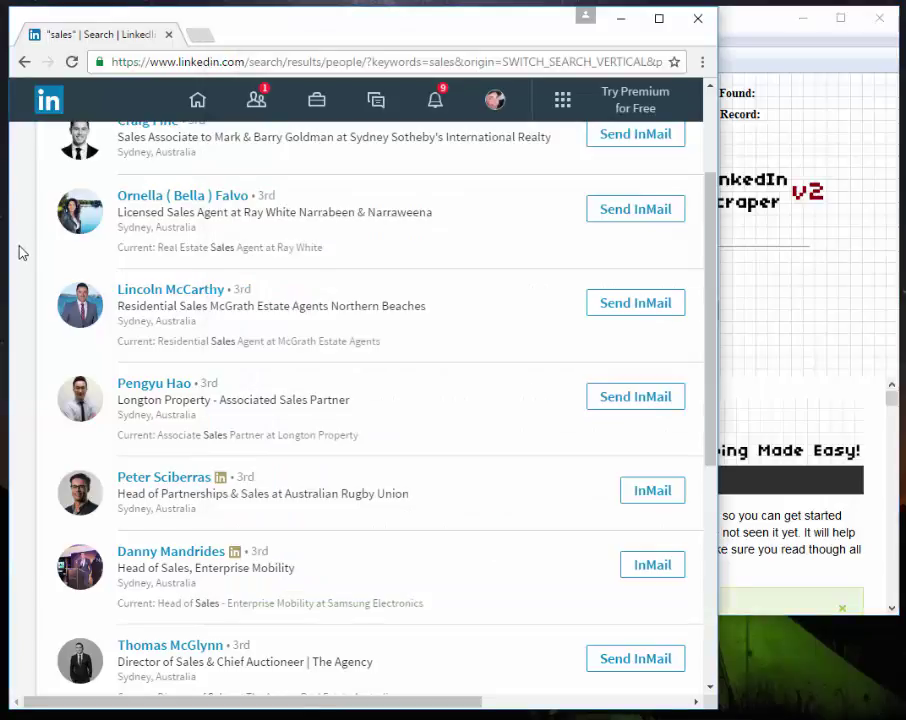
{"action": "left_click", "coordinate": [765, 254]}
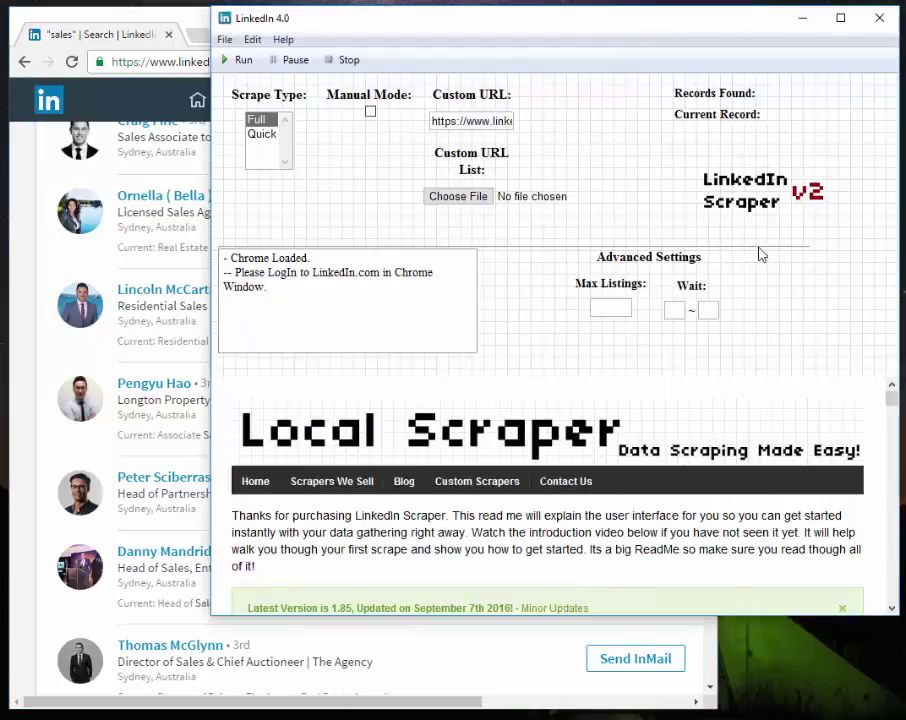
{"action": "left_click", "coordinate": [259, 130]}
{"action": "left_click", "coordinate": [257, 121]}
{"action": "left_click", "coordinate": [262, 133]}
{"action": "left_click", "coordinate": [478, 124]}
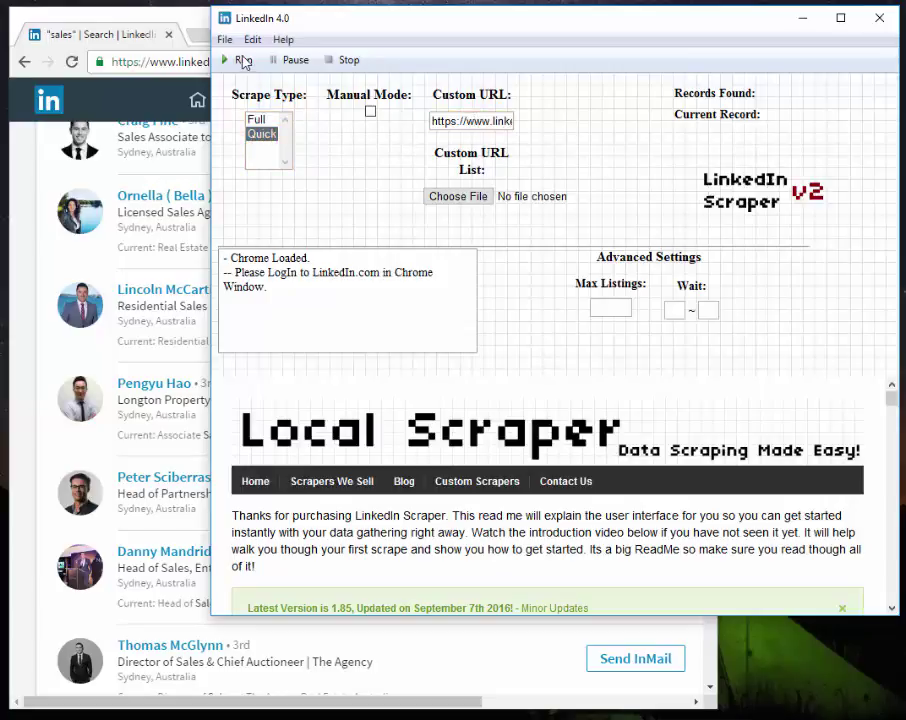
Check the Custom URL field, then inspect the page number at the end of the browser's sales results address
{"action": "left_click", "coordinate": [243, 62]}
{"action": "left_click_drag", "start_coordinate": [434, 121], "coordinate": [549, 130]}
{"action": "left_click", "coordinate": [200, 62]}
{"action": "left_click", "coordinate": [215, 62]}
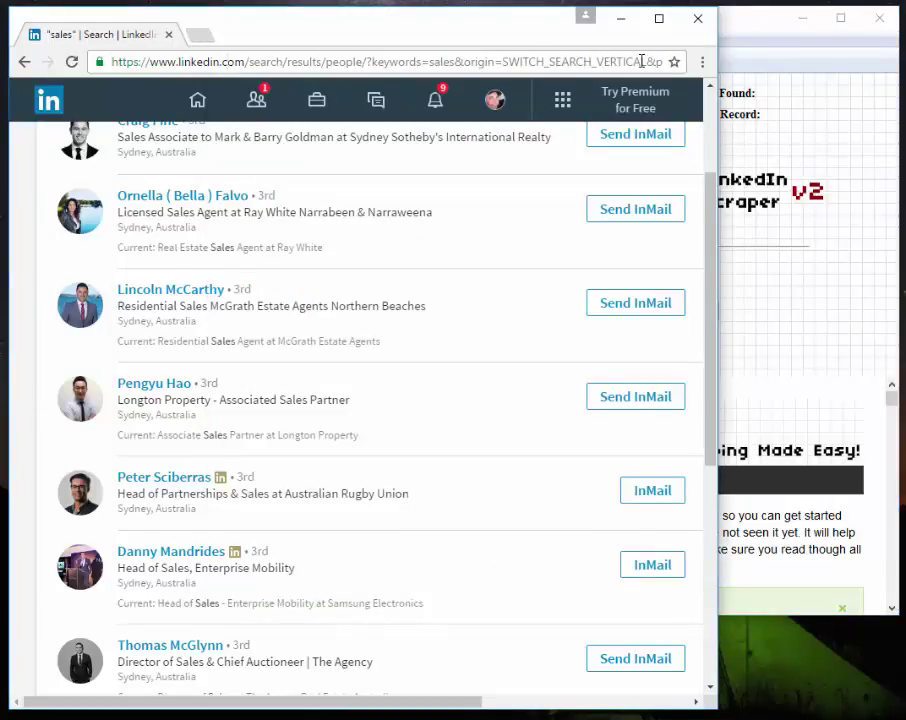
{"action": "mouse_move", "coordinate": [643, 61]}
{"action": "left_mouse_down"}
{"action": "mouse_move", "coordinate": [704, 61]}
{"action": "mouse_move", "coordinate": [656, 62]}
{"action": "left_mouse_up"}
{"action": "left_click", "coordinate": [660, 62]}
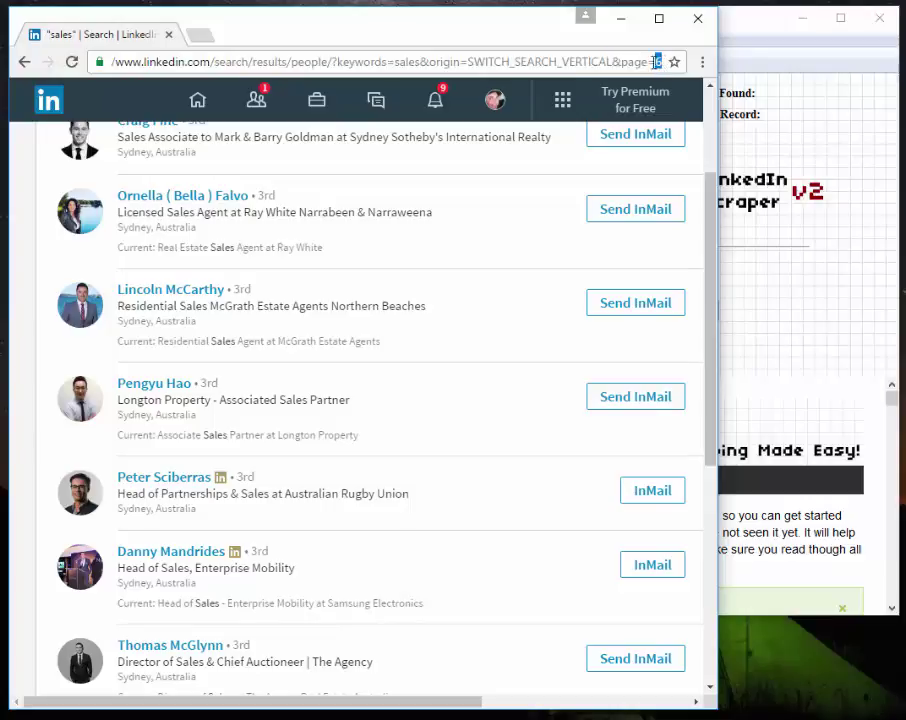
Return to the scraper and clear the Custom URL field
{"action": "left_click", "coordinate": [776, 117]}
{"action": "left_click", "coordinate": [505, 121]}
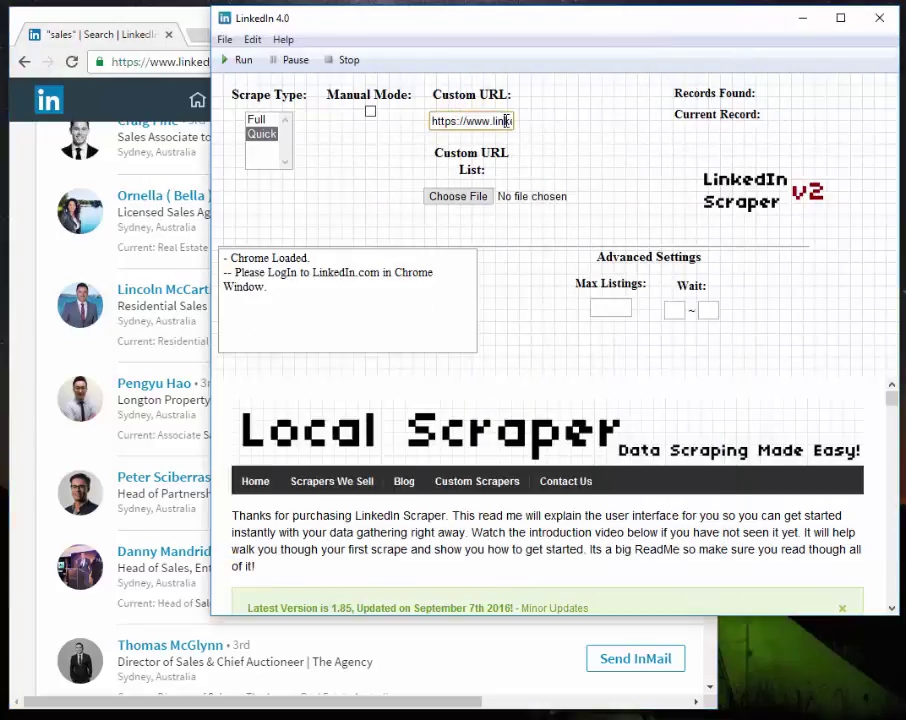
{"action": "double_click", "coordinate": [441, 121]}
{"action": "left_click", "coordinate": [441, 121]}
{"action": "key", "text": "ctrl+a"}
{"action": "key", "text": "BackSpace"}
{"action": "left_click", "coordinate": [401, 173]}
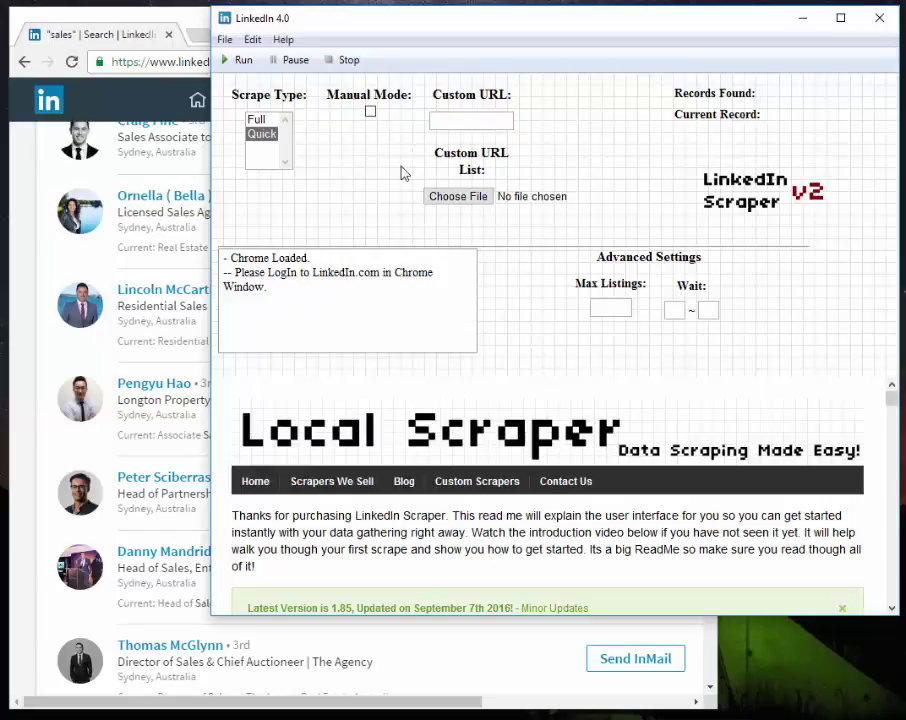
Review the sales people results in the browser and the keyword and page parts of their address, then return to the scraper
{"action": "left_click", "coordinate": [26, 228]}
{"action": "scroll", "coordinate": [306, 310], "scroll_direction": "down", "scroll_amount": 1}
{"action": "scroll", "coordinate": [300, 334], "scroll_direction": "up", "scroll_amount": 3}
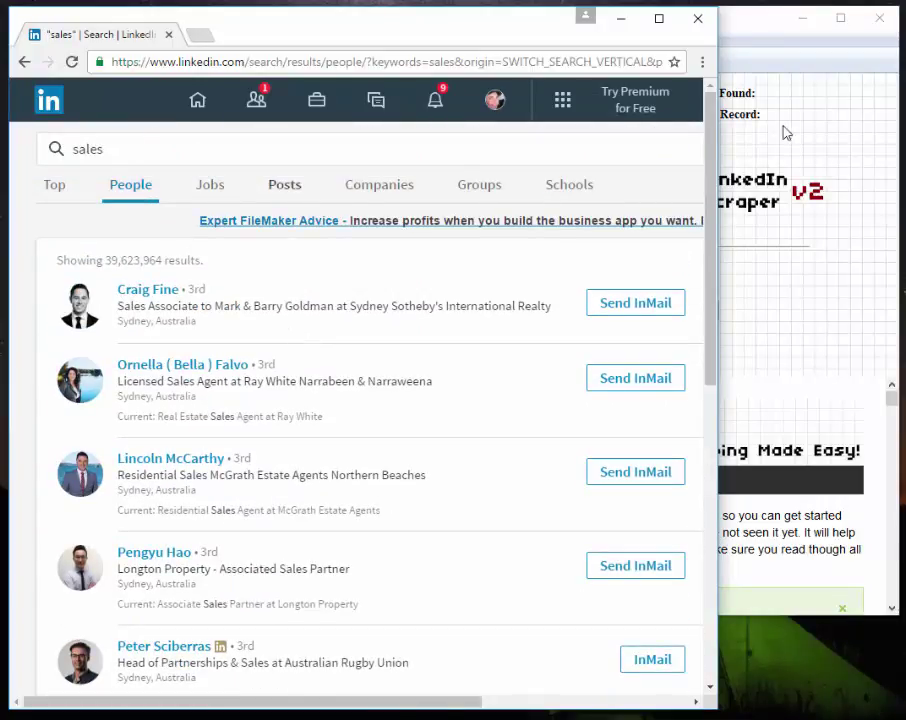
{"action": "left_click", "coordinate": [793, 129]}
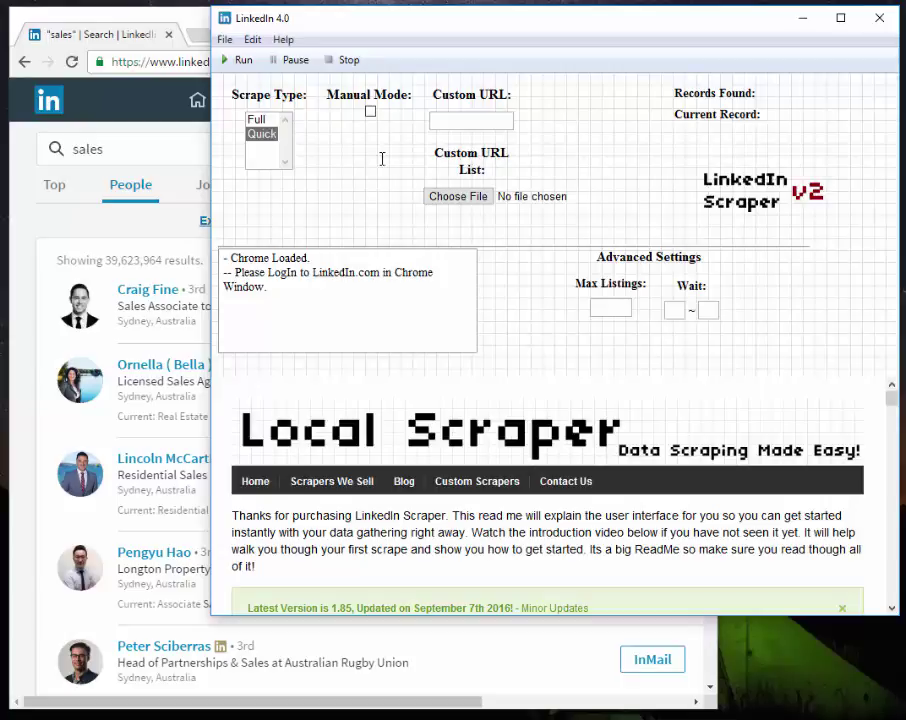
{"action": "left_click", "coordinate": [188, 61]}
{"action": "left_click", "coordinate": [470, 62]}
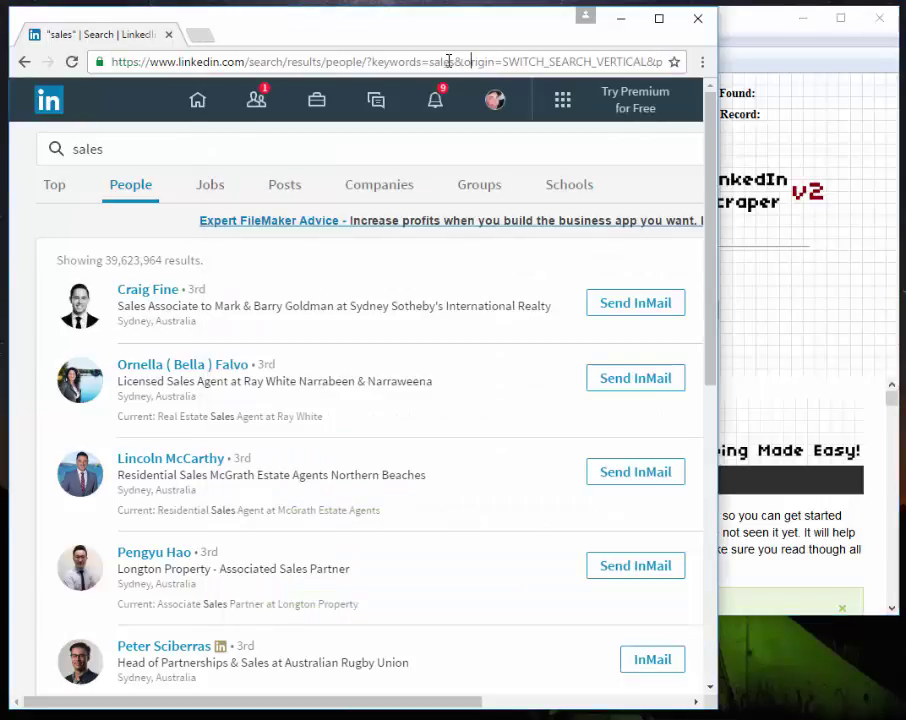
{"action": "double_click", "coordinate": [440, 62]}
{"action": "left_click", "coordinate": [445, 62]}
{"action": "triple_click", "coordinate": [445, 62]}
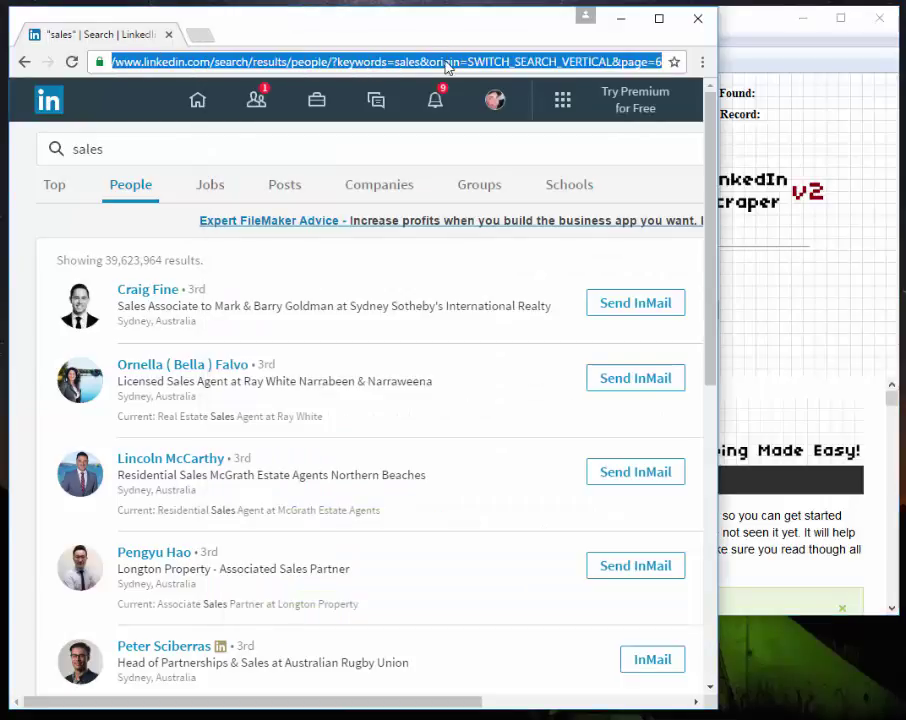
{"action": "left_click", "coordinate": [811, 99]}
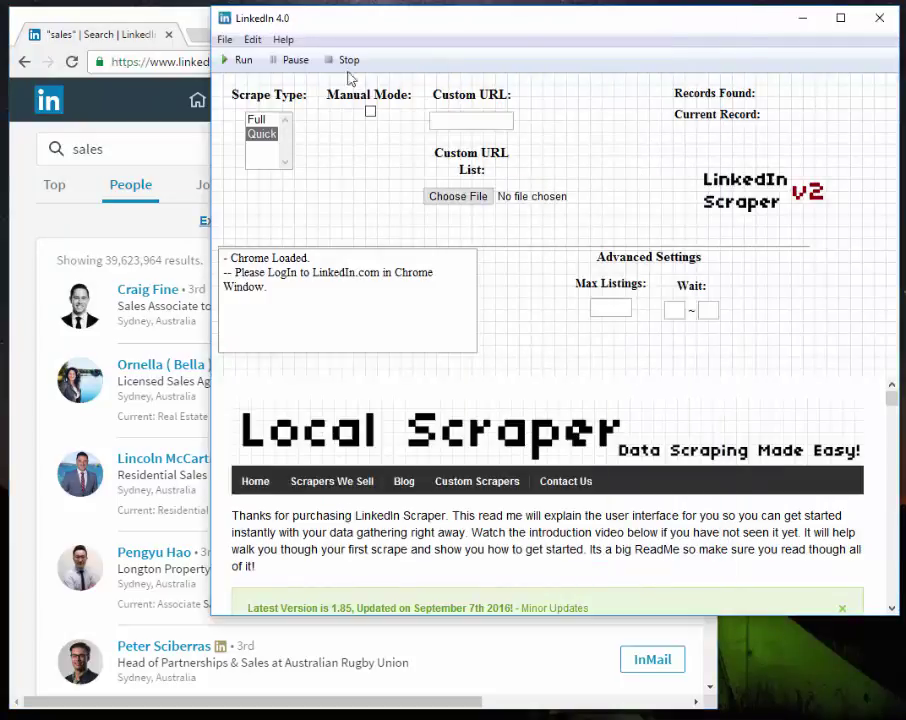
Search LinkedIn people for "marketing" in the browser, then return to the scraper
{"action": "left_click", "coordinate": [127, 148]}
{"action": "left_click", "coordinate": [127, 148]}
{"action": "type", "text": "marketing"}
{"action": "key", "text": "Return"}
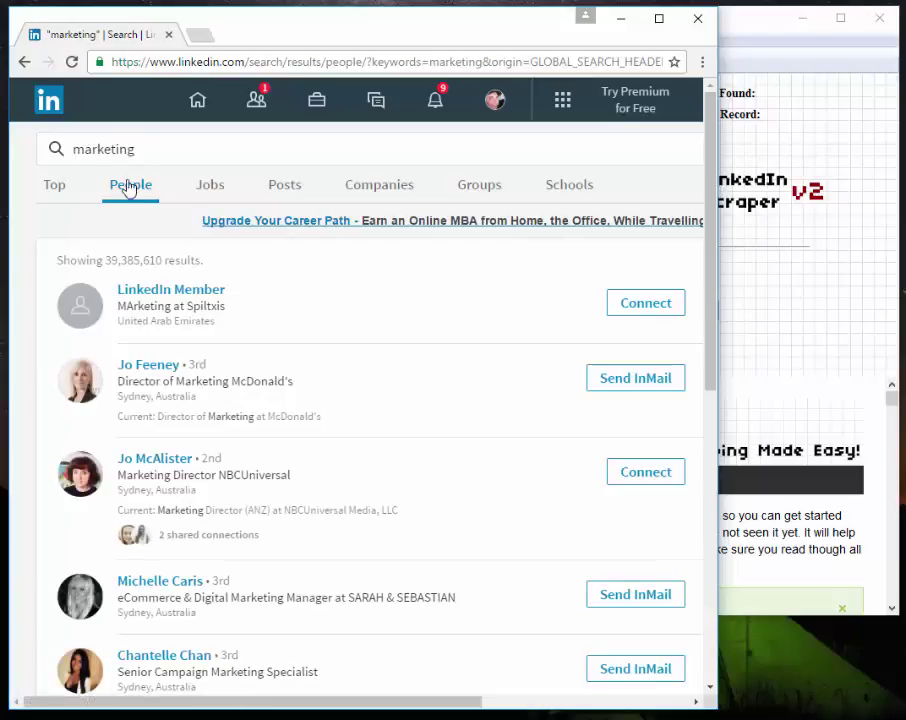
{"action": "left_click", "coordinate": [826, 146]}
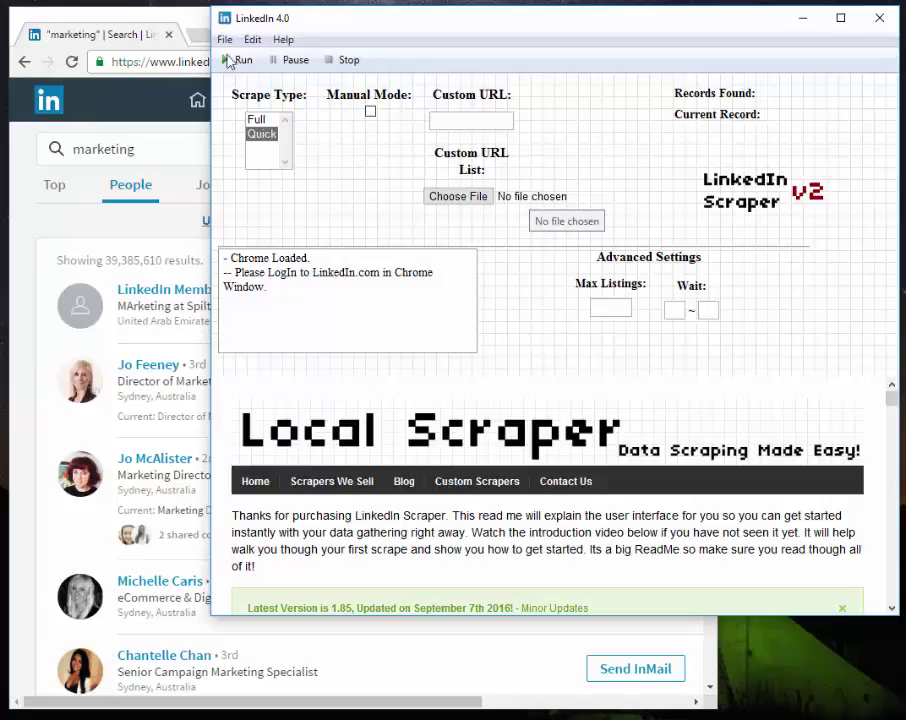
Examine the marketing search address, the Quick scrape type and the first results page down to its page numbers
{"action": "left_click", "coordinate": [188, 61]}
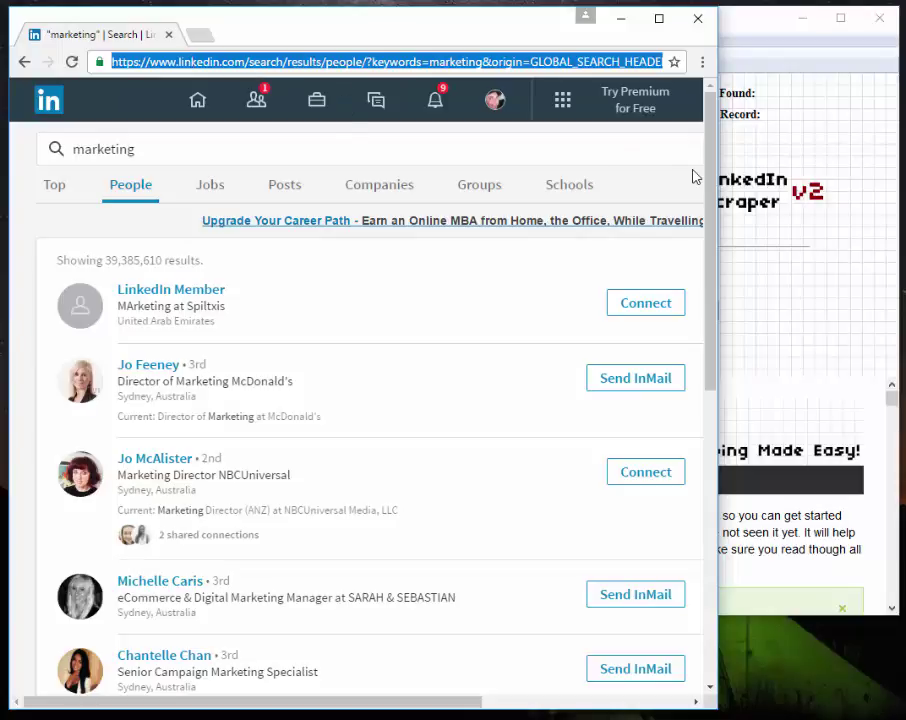
{"action": "left_click", "coordinate": [800, 152]}
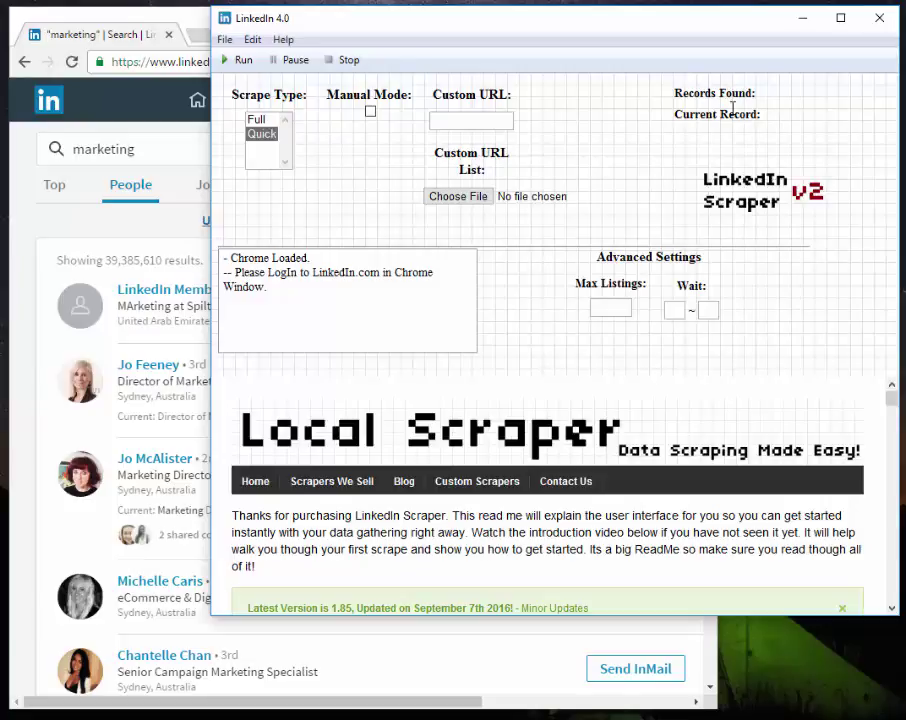
{"action": "left_click", "coordinate": [265, 136]}
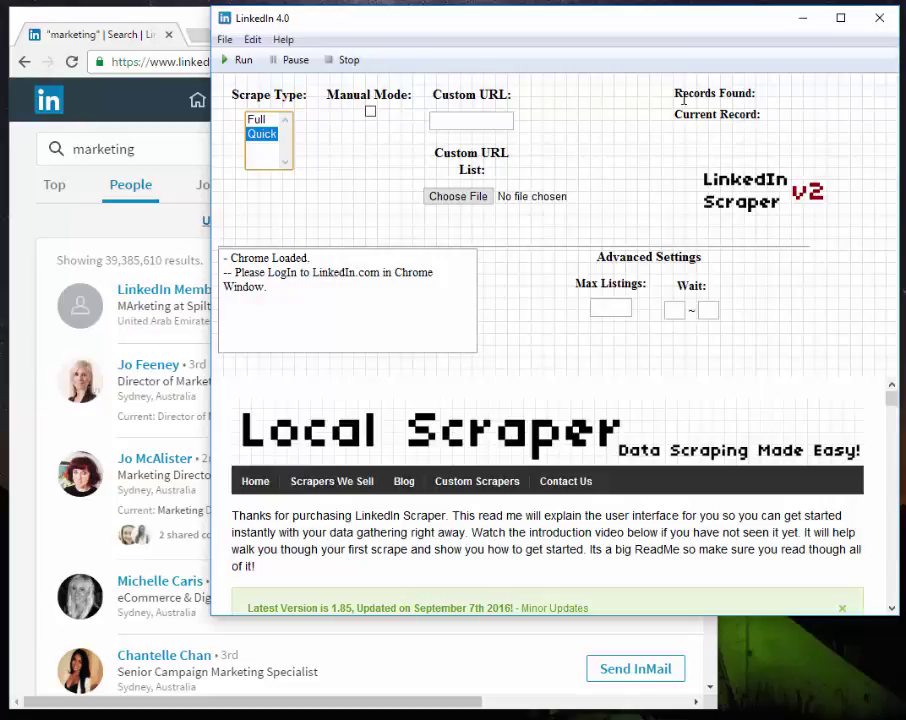
{"action": "left_click", "coordinate": [30, 325]}
{"action": "scroll", "coordinate": [30, 327], "scroll_direction": "down", "scroll_amount": 1}
{"action": "scroll", "coordinate": [31, 324], "scroll_direction": "down", "scroll_amount": 6}
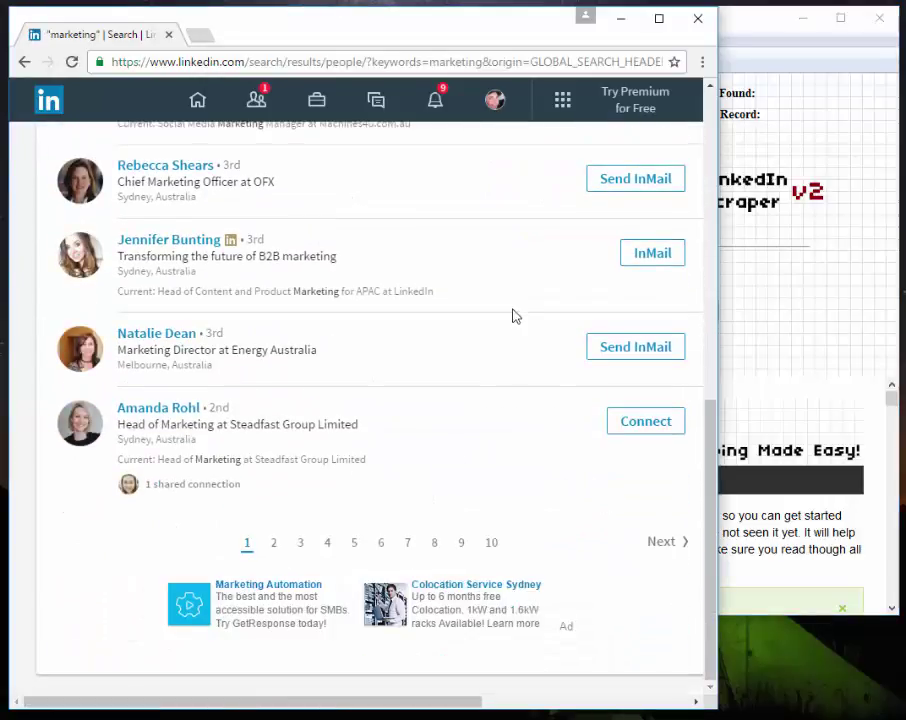
{"action": "left_click", "coordinate": [770, 122]}
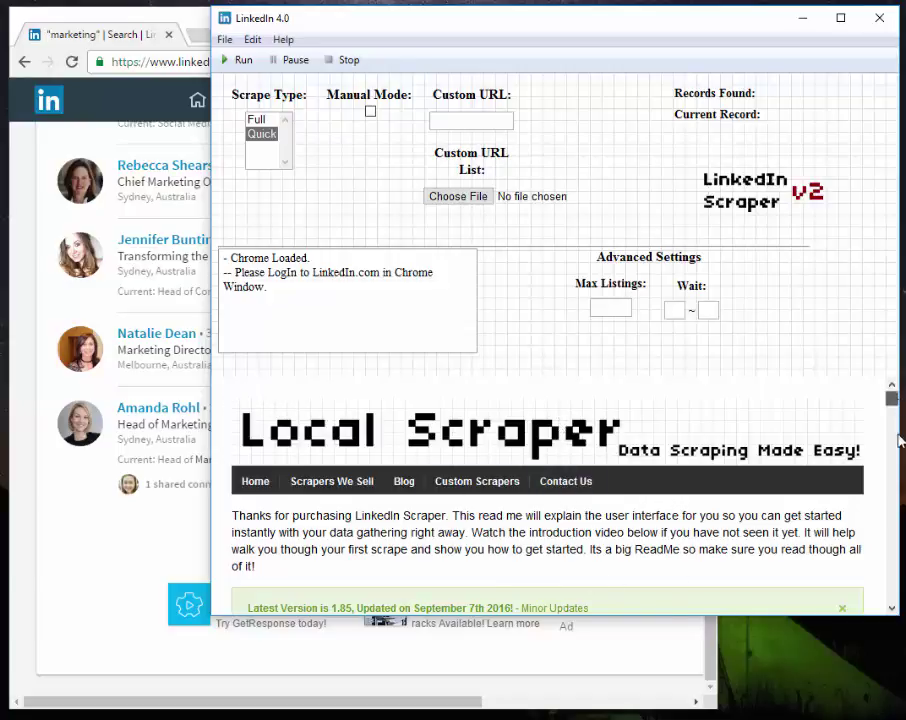
{"action": "mouse_move", "coordinate": [893, 396]}
{"action": "left_mouse_down"}
{"action": "mouse_move", "coordinate": [893, 477]}
{"action": "mouse_move", "coordinate": [897, 398]}
{"action": "left_mouse_up"}
Set the scrape type to Full and look over the profile listings at the end of the marketing results page
{"action": "left_click", "coordinate": [256, 119]}
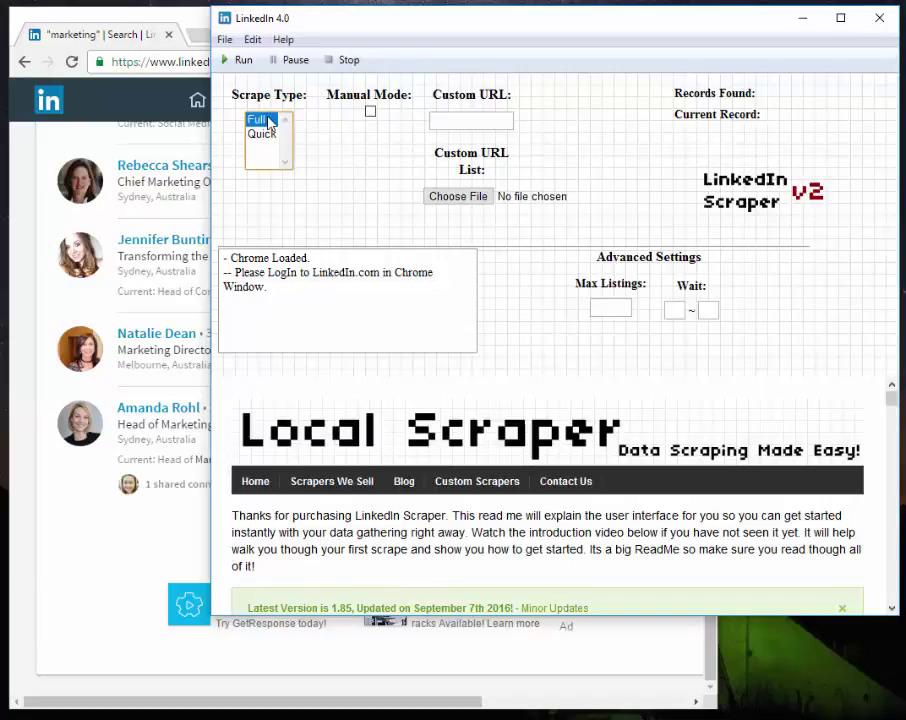
{"action": "left_click", "coordinate": [738, 93]}
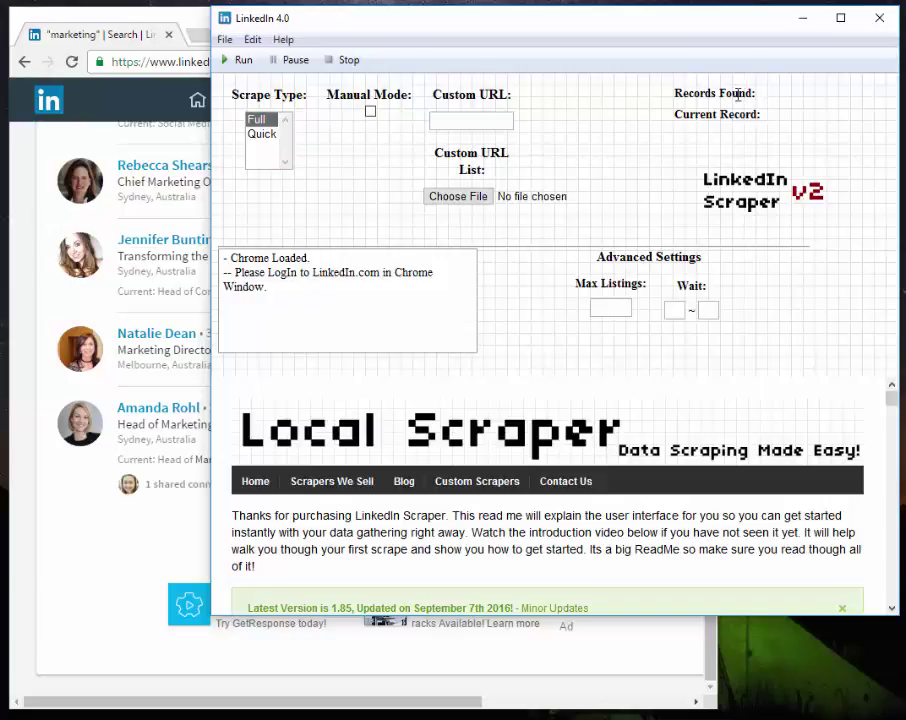
{"action": "left_click", "coordinate": [74, 563]}
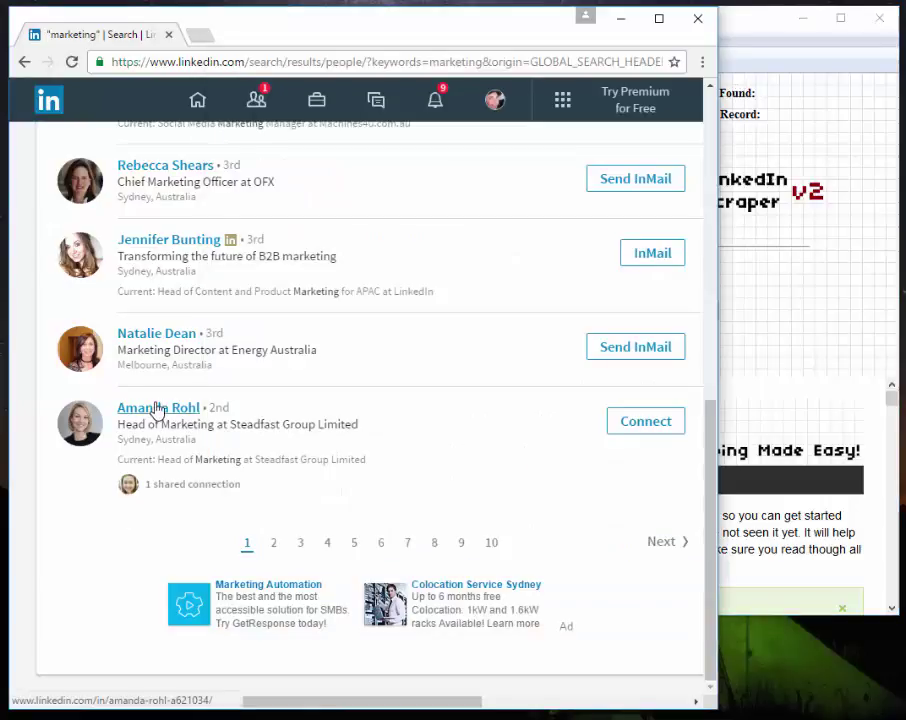
{"action": "scroll", "coordinate": [155, 408], "scroll_direction": "up", "scroll_amount": 3}
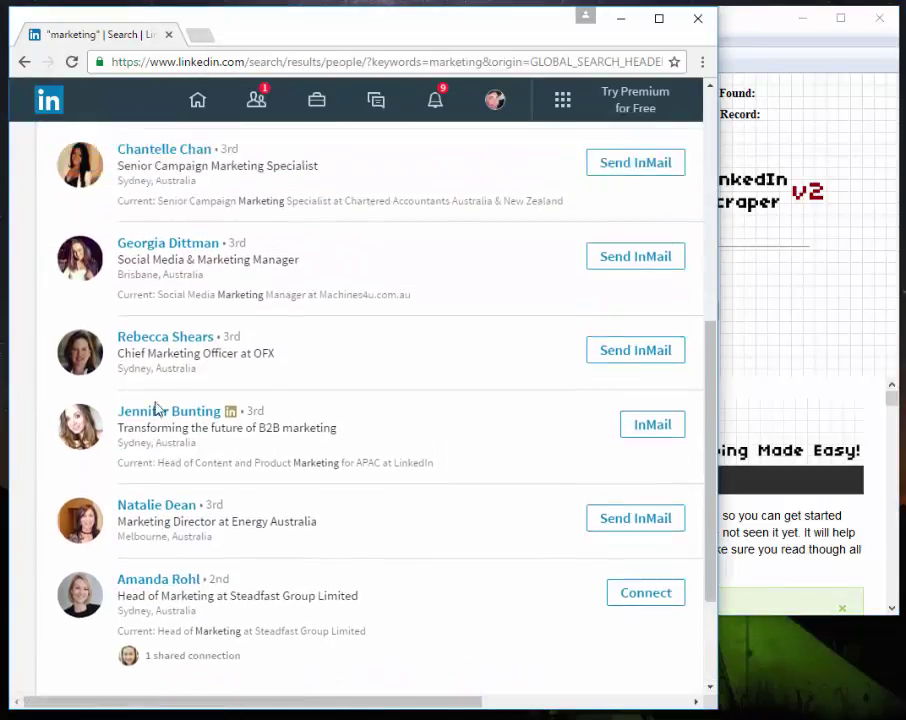
{"action": "scroll", "coordinate": [155, 408], "scroll_direction": "down", "scroll_amount": 3}
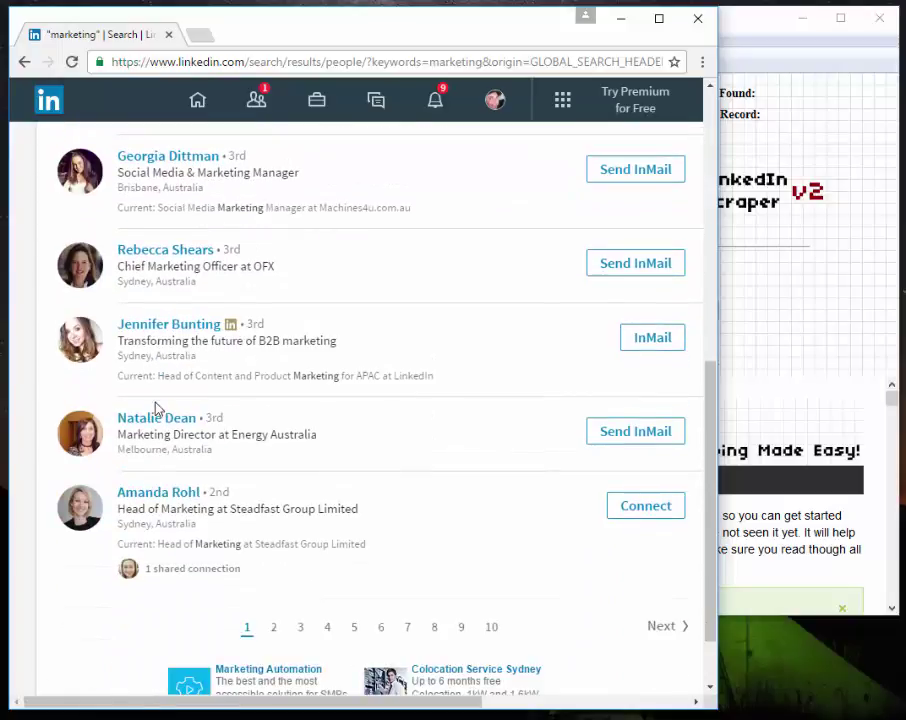
{"action": "left_click", "coordinate": [806, 137]}
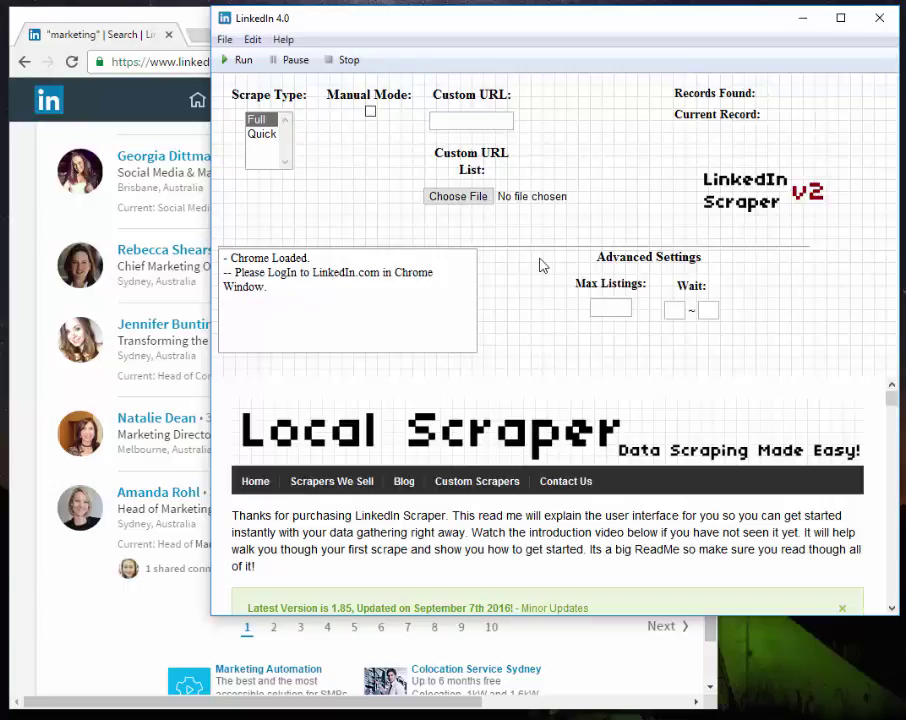
Compare the profile listings higher up the marketing results page with the scraper settings
{"action": "left_click", "coordinate": [29, 312]}
{"action": "scroll", "coordinate": [28, 309], "scroll_direction": "up", "scroll_amount": 2}
{"action": "left_click", "coordinate": [773, 125]}
{"action": "left_click", "coordinate": [24, 263]}
{"action": "scroll", "coordinate": [25, 265], "scroll_direction": "up", "scroll_amount": 1}
{"action": "scroll", "coordinate": [30, 260], "scroll_direction": "up", "scroll_amount": 2}
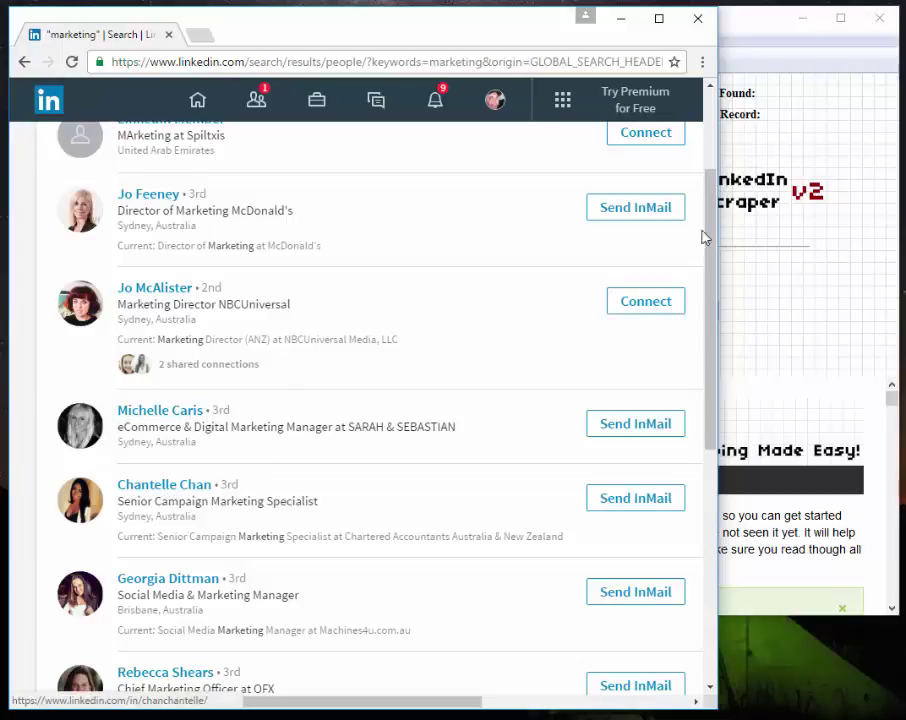
{"action": "left_click", "coordinate": [722, 198]}
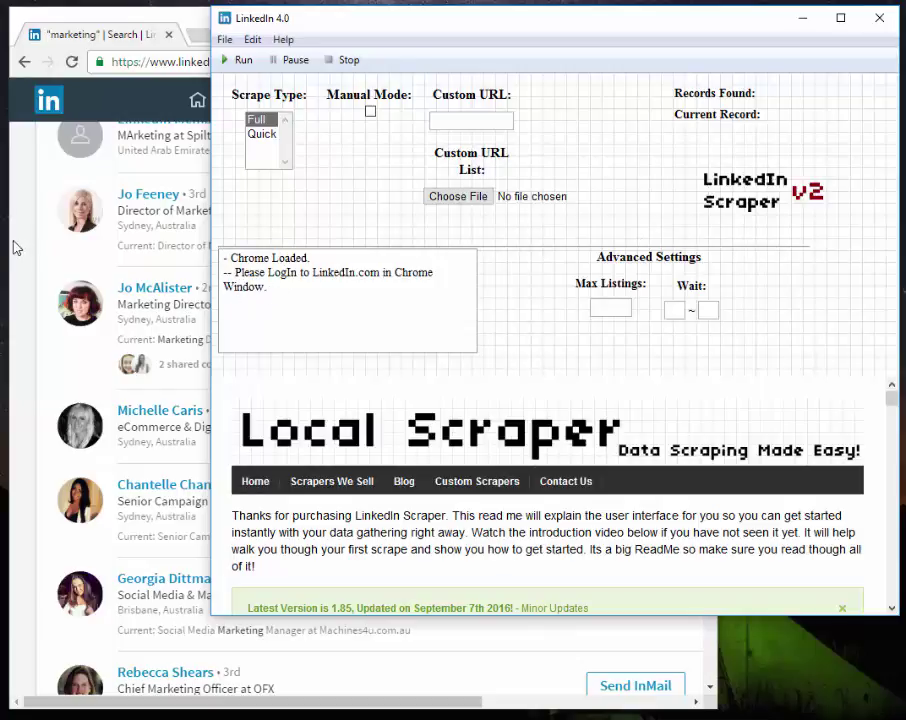
Turn on Manual Mode and set the scrape type to Quick
{"action": "left_click", "coordinate": [370, 115]}
{"action": "left_click", "coordinate": [268, 134]}
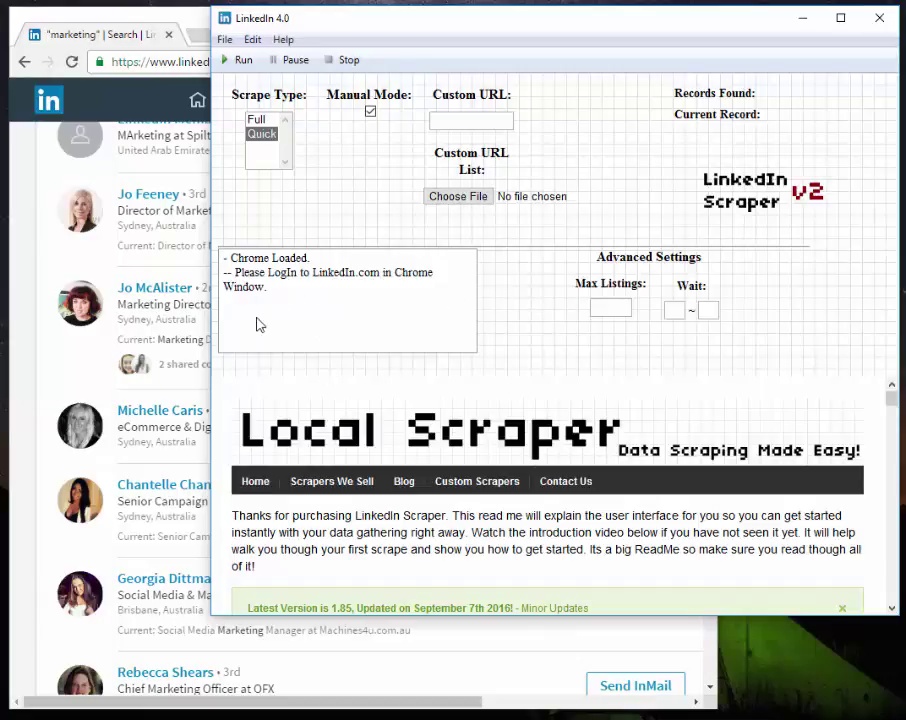
Enter 100 as Max Listings, then replace it with 10
{"action": "left_click", "coordinate": [613, 310]}
{"action": "type", "text": "10"}
{"action": "type", "text": "0"}
{"action": "double_click", "coordinate": [611, 306]}
{"action": "left_click", "coordinate": [615, 310]}
{"action": "double_click", "coordinate": [619, 306]}
{"action": "key", "text": "BackSpace"}
{"action": "type", "text": "10"}
Open page 2 of the marketing results in the browser and return to the scraper's Max Listings field
{"action": "left_click", "coordinate": [20, 266]}
{"action": "scroll", "coordinate": [212, 216], "scroll_direction": "down", "scroll_amount": 5}
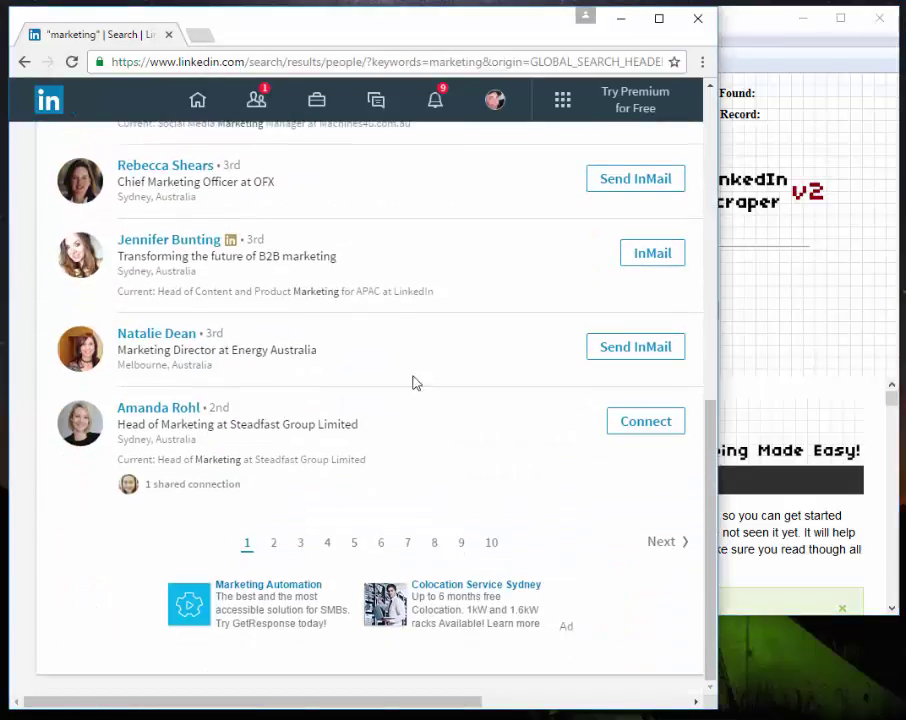
{"action": "left_click", "coordinate": [662, 541]}
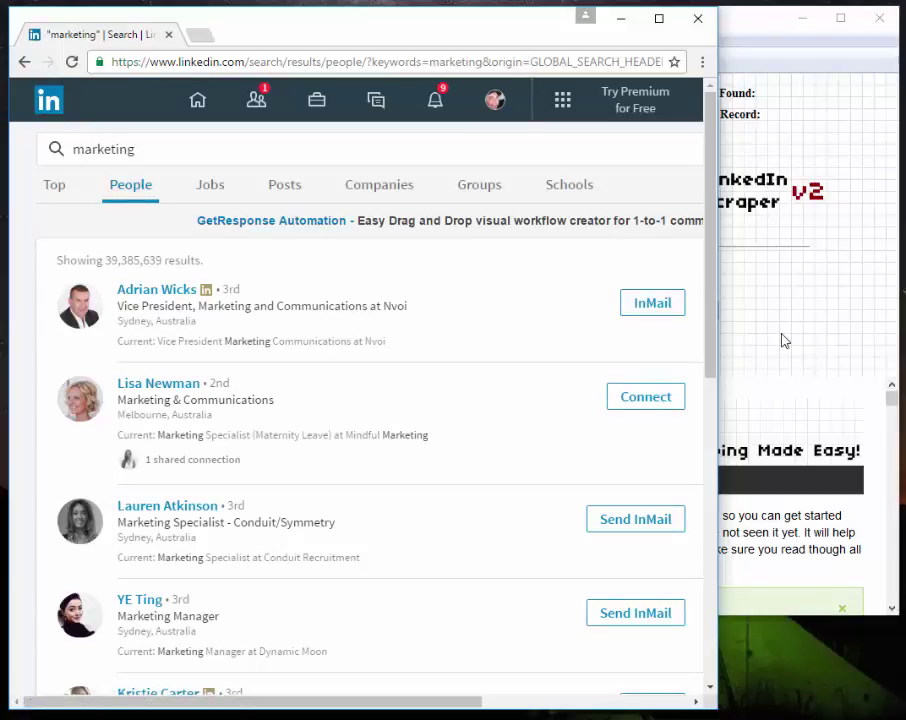
{"action": "left_click", "coordinate": [785, 341]}
{"action": "left_click", "coordinate": [624, 306]}
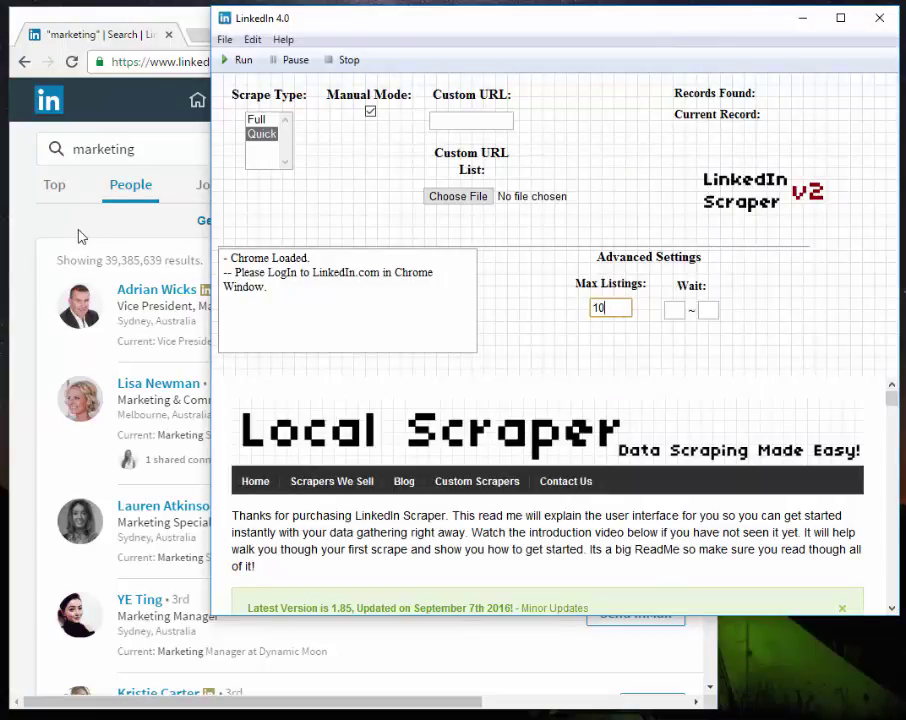
Open page 3 of the marketing results in the browser and return to the scraper's Max Listings field
{"action": "left_click", "coordinate": [42, 230]}
{"action": "scroll", "coordinate": [42, 230], "scroll_direction": "down", "scroll_amount": 12}
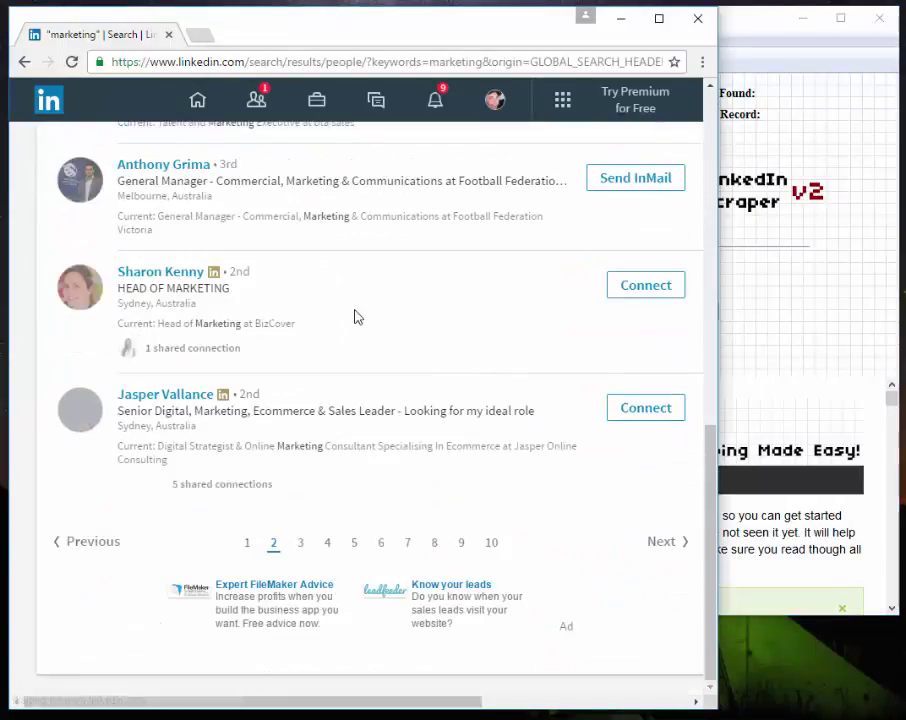
{"action": "left_click", "coordinate": [664, 542]}
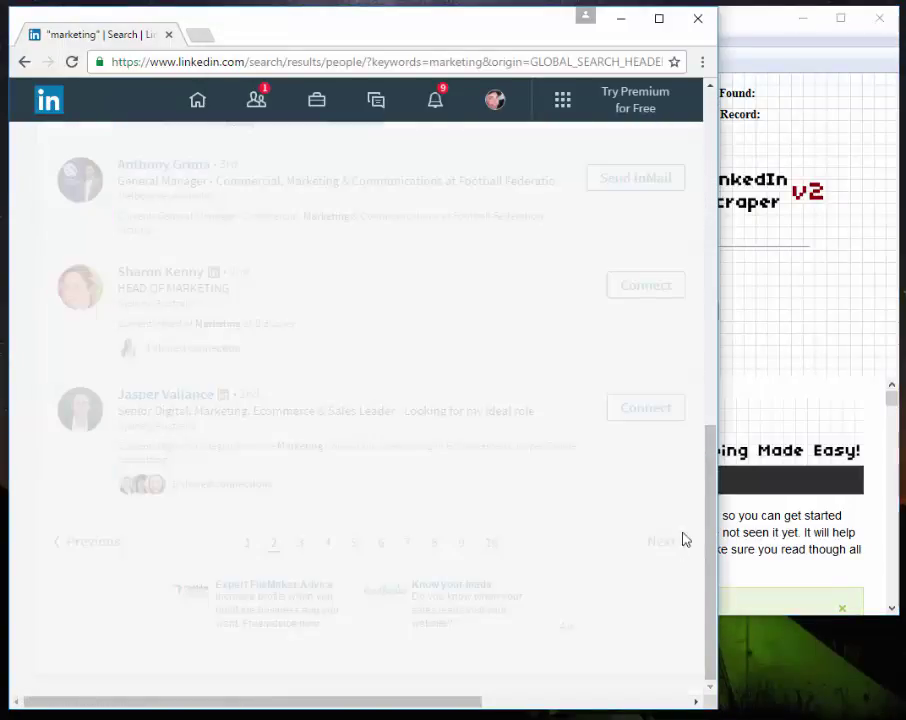
{"action": "left_click", "coordinate": [792, 357]}
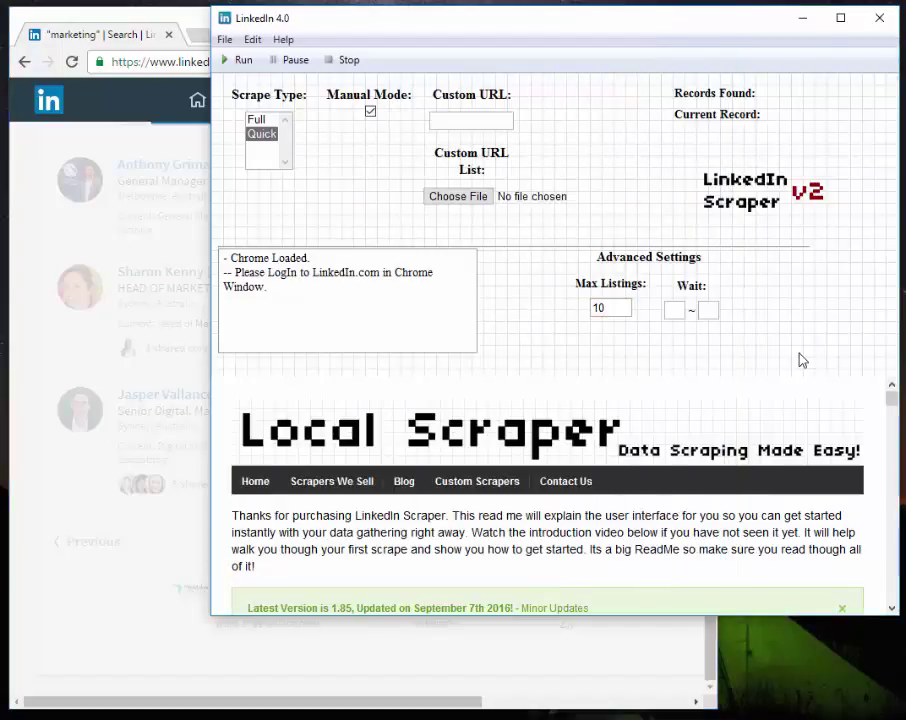
{"action": "left_click", "coordinate": [601, 309]}
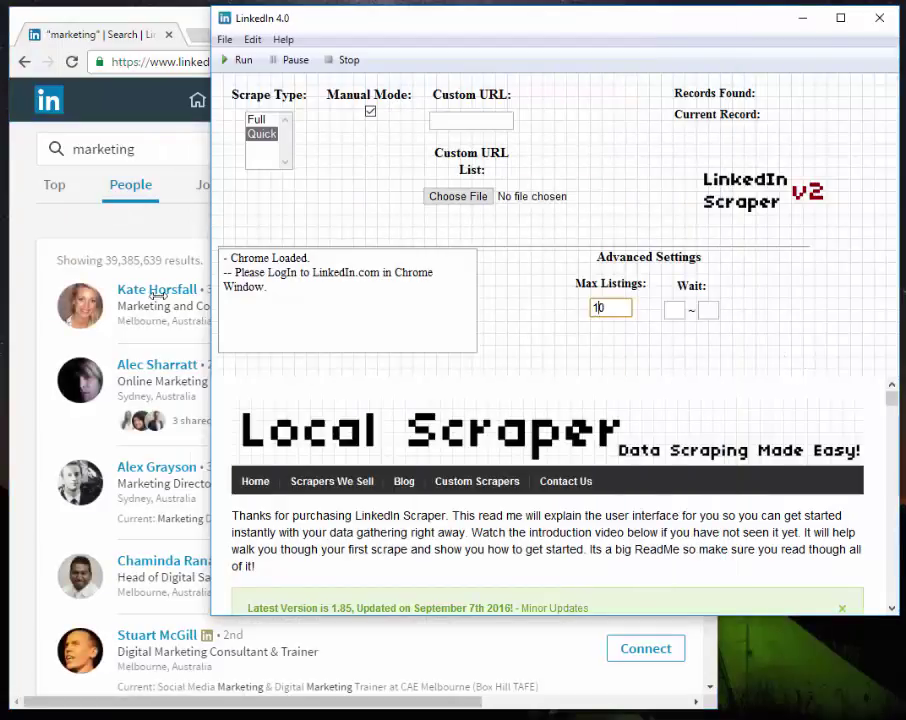
Look over page 3 of the marketing results, then set the scraper's Max Listings to 1
{"action": "left_click", "coordinate": [30, 278]}
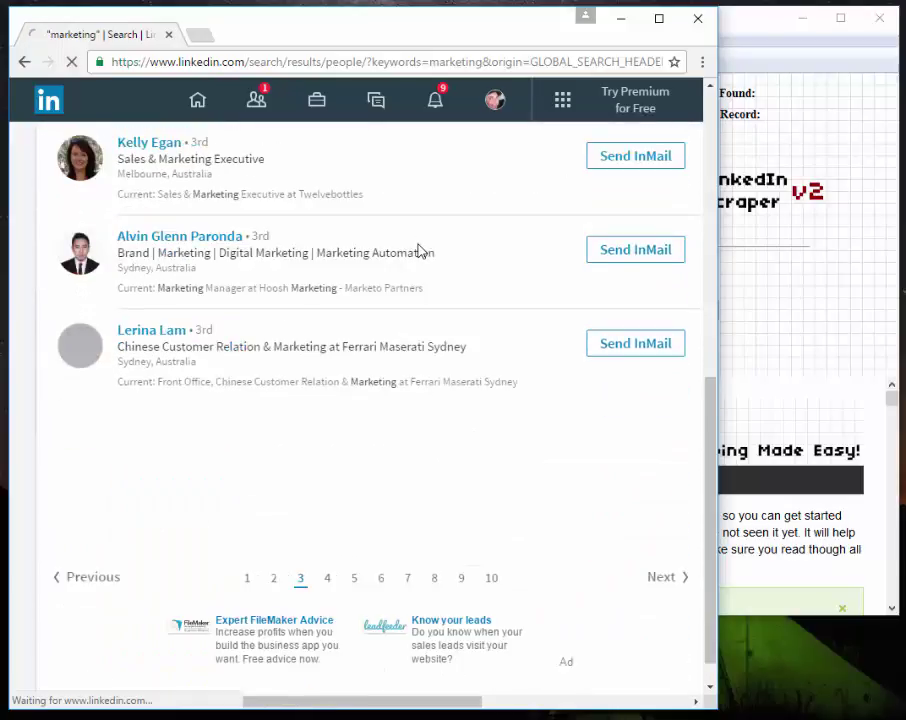
{"action": "scroll", "coordinate": [418, 250], "scroll_direction": "up", "scroll_amount": 10}
{"action": "left_click", "coordinate": [756, 308]}
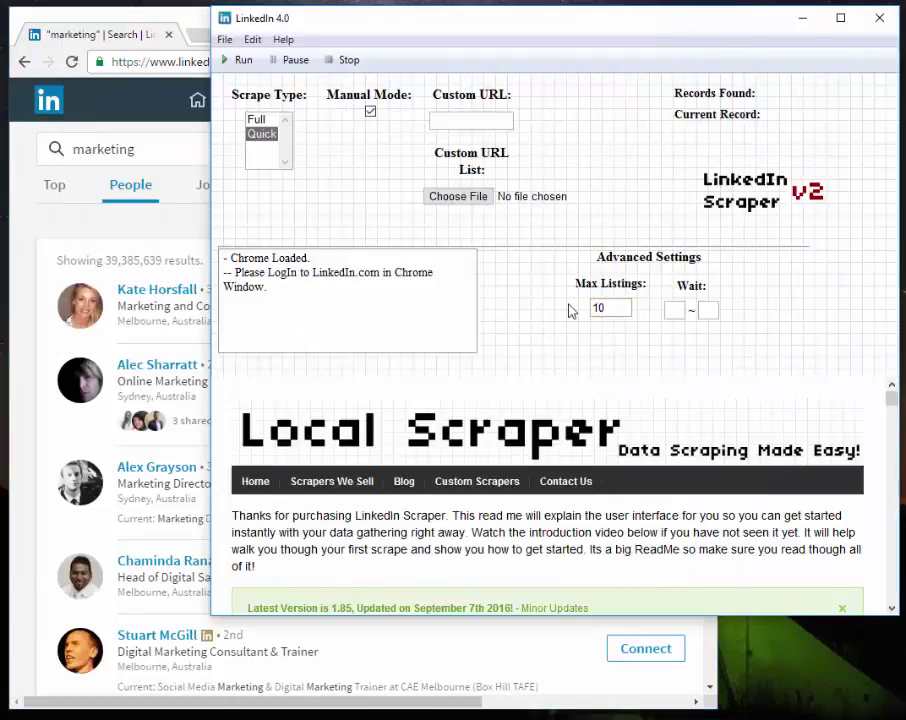
{"action": "double_click", "coordinate": [600, 308]}
{"action": "key", "text": "BackSpace"}
{"action": "type", "text": "1"}
Scroll down through page 3 of the marketing results in the browser and back to its beginning
{"action": "left_click", "coordinate": [12, 226]}
{"action": "scroll", "coordinate": [26, 244], "scroll_direction": "down", "scroll_amount": 3}
{"action": "scroll", "coordinate": [27, 244], "scroll_direction": "down", "scroll_amount": 3}
{"action": "scroll", "coordinate": [26, 241], "scroll_direction": "up", "scroll_amount": 8}
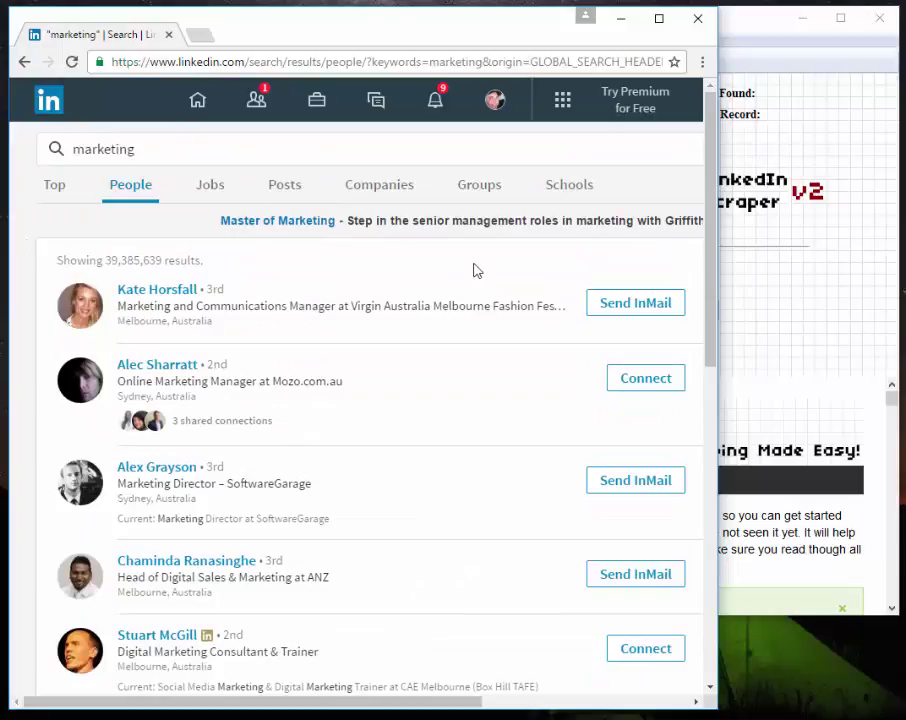
Return to the scraper window, clear the Max Listings value and activate the first Wait field
{"action": "left_click", "coordinate": [748, 295]}
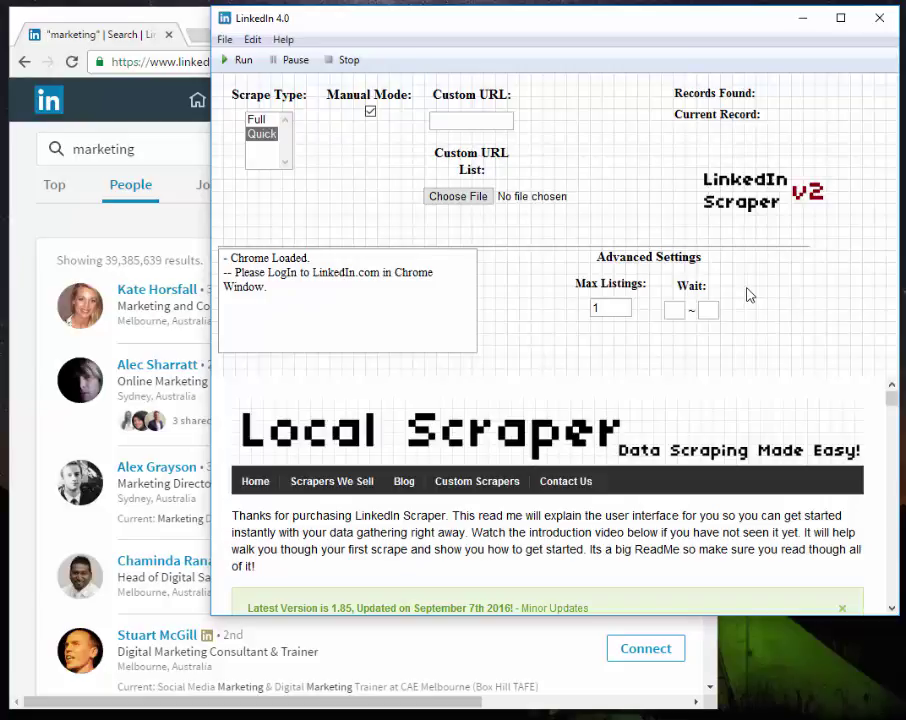
{"action": "double_click", "coordinate": [596, 307]}
{"action": "key", "text": "BackSpace"}
{"action": "left_click", "coordinate": [675, 311]}
Switch to the browser and open page 4 of the marketing people results
{"action": "left_click", "coordinate": [86, 218]}
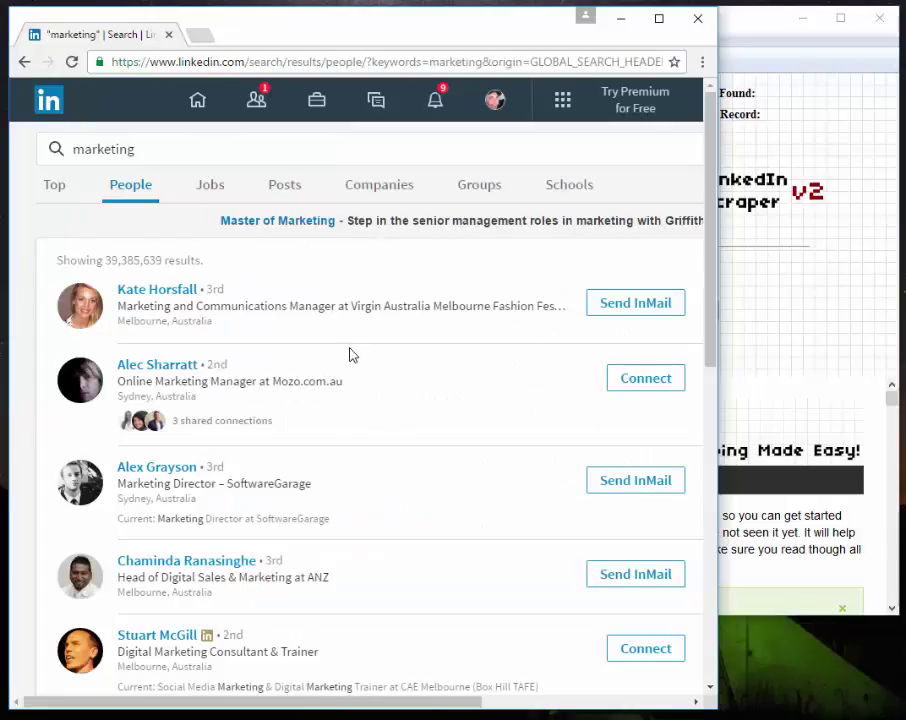
{"action": "scroll", "coordinate": [349, 354], "scroll_direction": "down", "scroll_amount": 7}
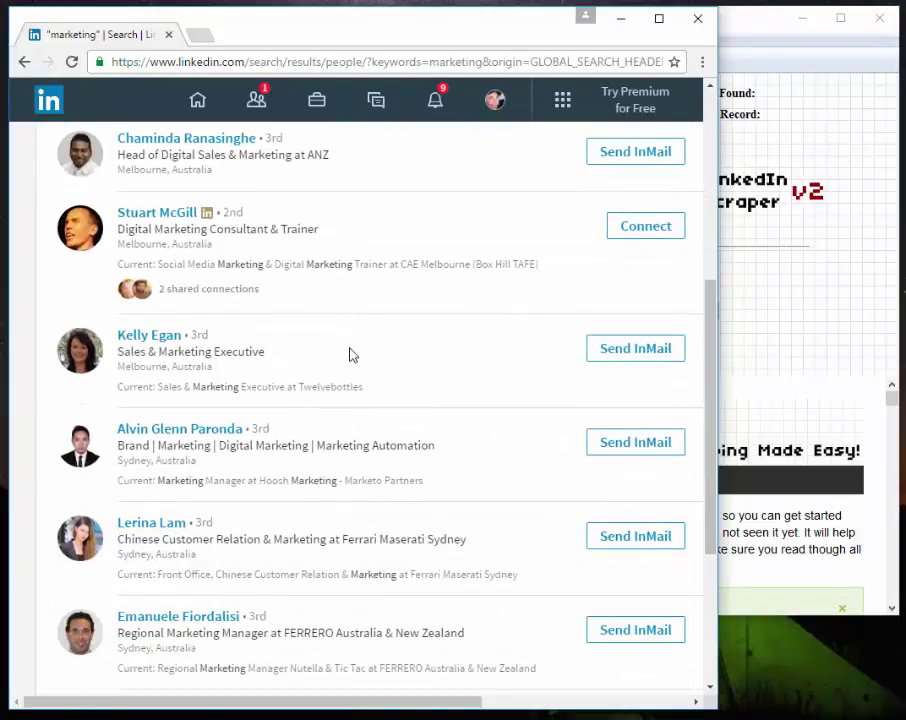
{"action": "scroll", "coordinate": [349, 354], "scroll_direction": "down", "scroll_amount": 1}
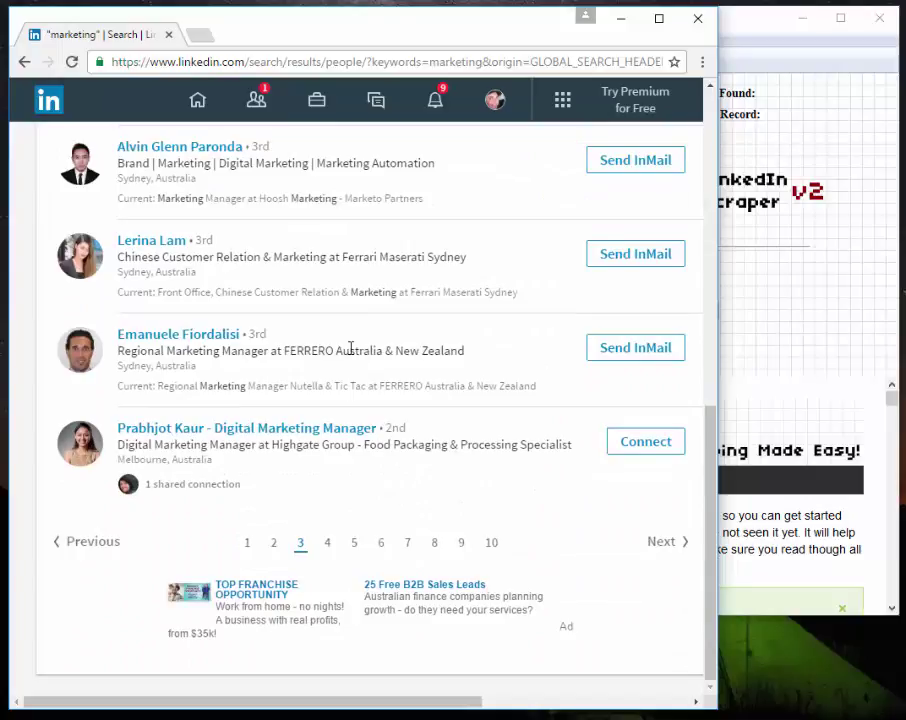
{"action": "left_click", "coordinate": [663, 543]}
Return to the scraper and set the Wait range to 6 ~ 8
{"action": "left_click", "coordinate": [755, 436]}
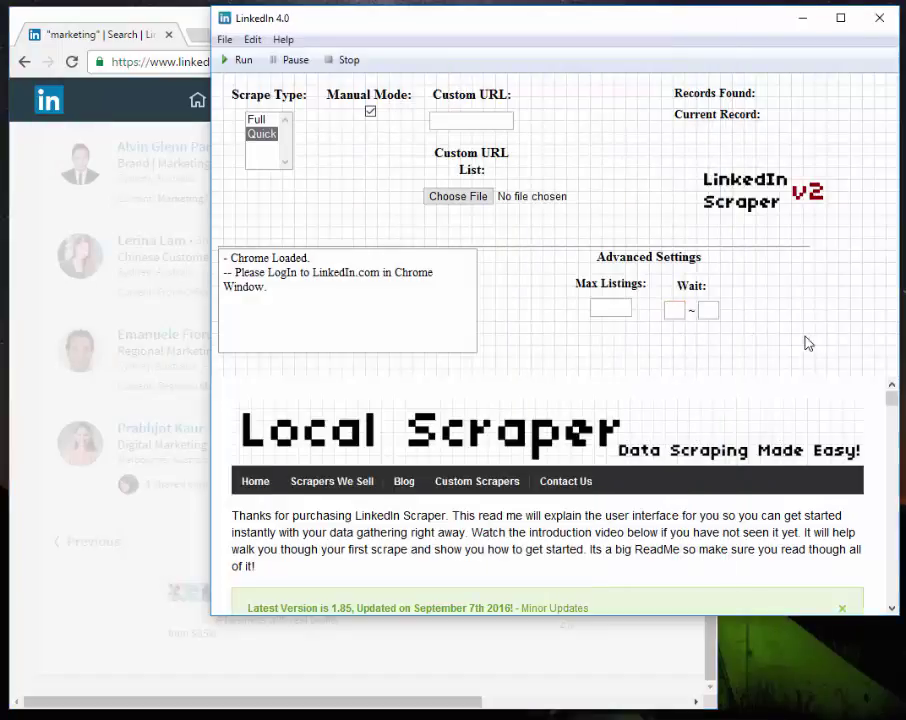
{"action": "left_click", "coordinate": [676, 310]}
{"action": "type", "text": "6"}
{"action": "left_click", "coordinate": [708, 310]}
{"action": "type", "text": "8"}
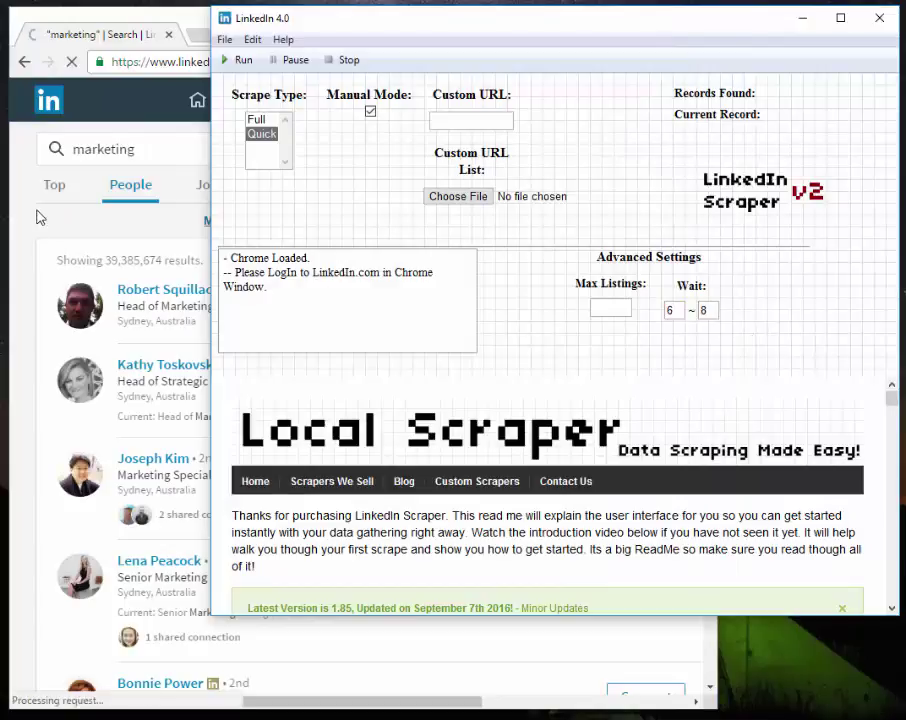
Look through page 4 of the marketing results in the browser and open page 5
{"action": "left_click", "coordinate": [36, 216]}
{"action": "scroll", "coordinate": [37, 217], "scroll_direction": "down", "scroll_amount": 1}
{"action": "scroll", "coordinate": [36, 216], "scroll_direction": "down", "scroll_amount": 10}
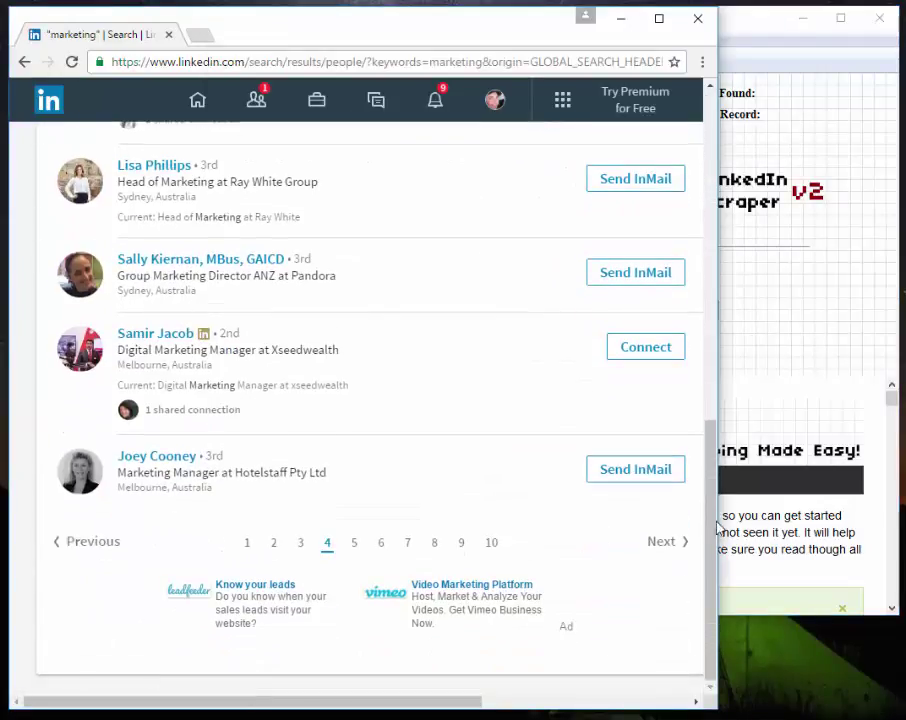
{"action": "left_click", "coordinate": [778, 380]}
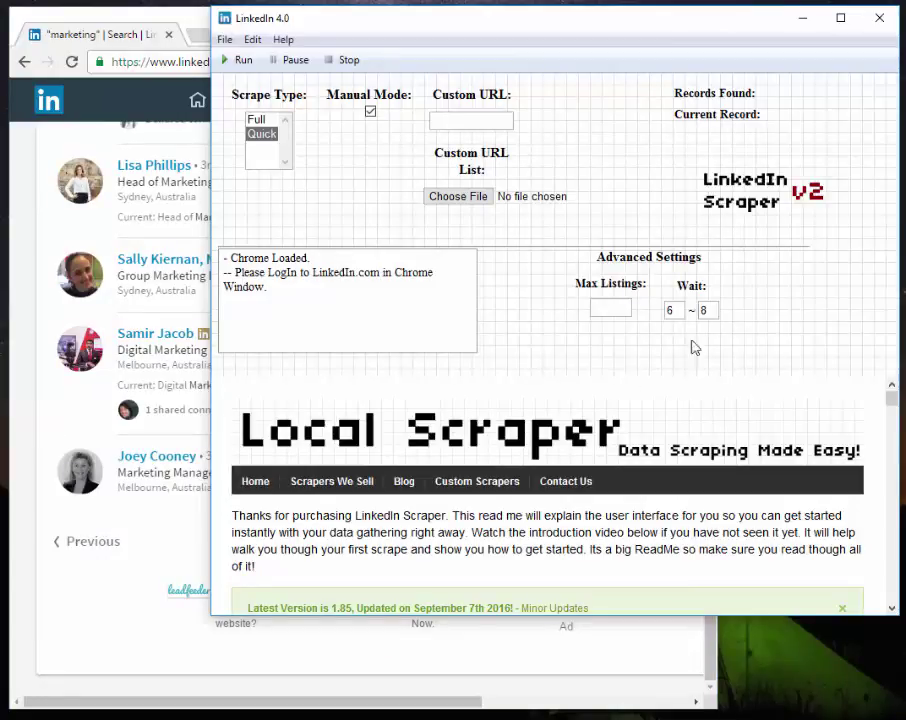
{"action": "left_click", "coordinate": [138, 617]}
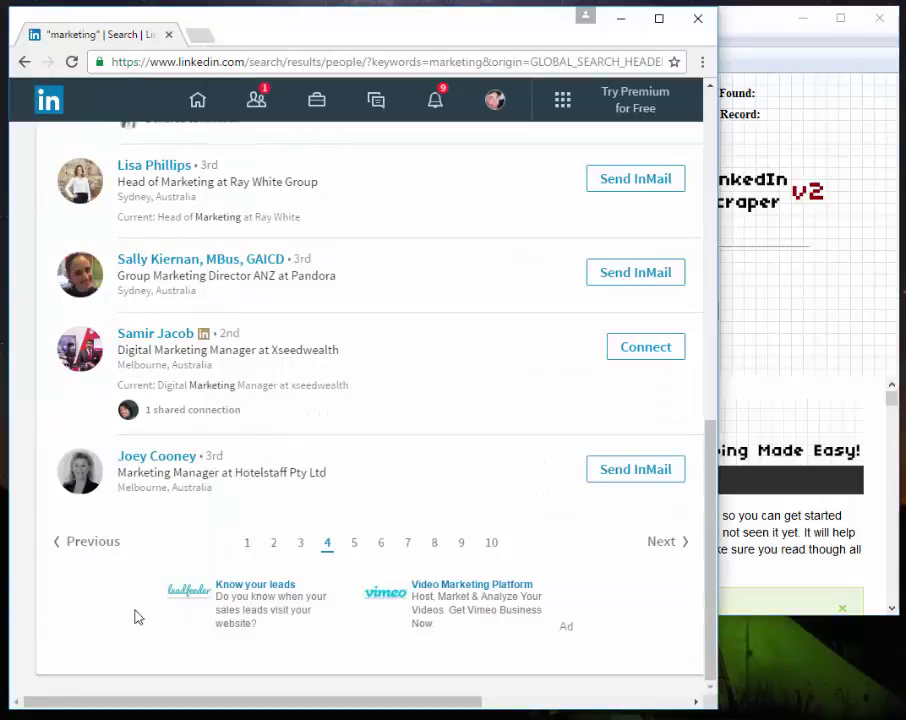
{"action": "left_click", "coordinate": [644, 545]}
Return to the scraper and clear both values of the 6 ~ 8 Wait range
{"action": "left_click", "coordinate": [853, 236]}
{"action": "double_click", "coordinate": [672, 310]}
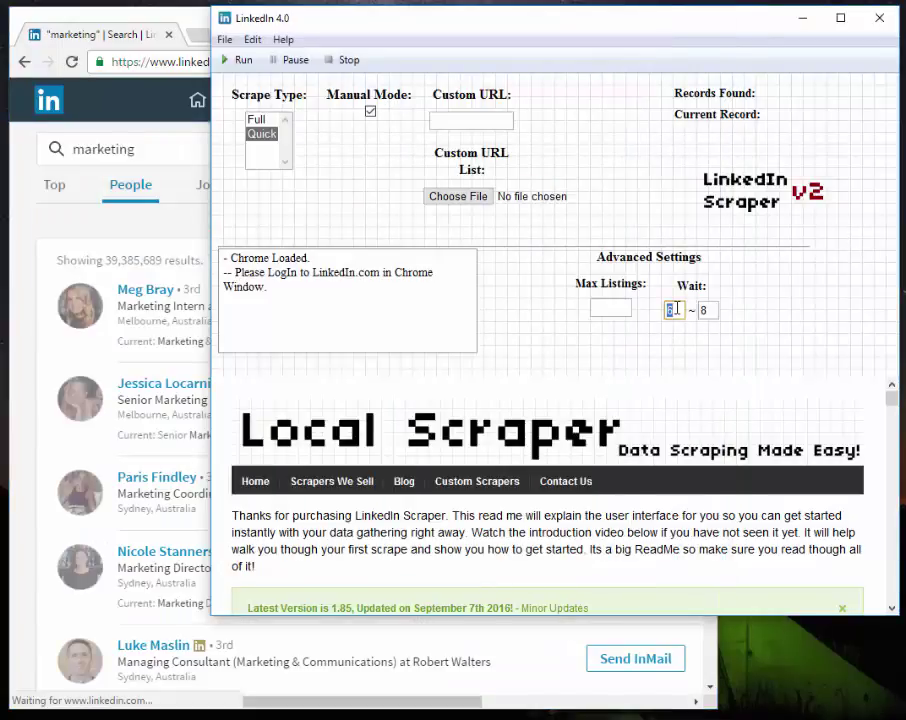
{"action": "key", "text": "BackSpace"}
{"action": "double_click", "coordinate": [703, 310]}
{"action": "key", "text": "BackSpace"}
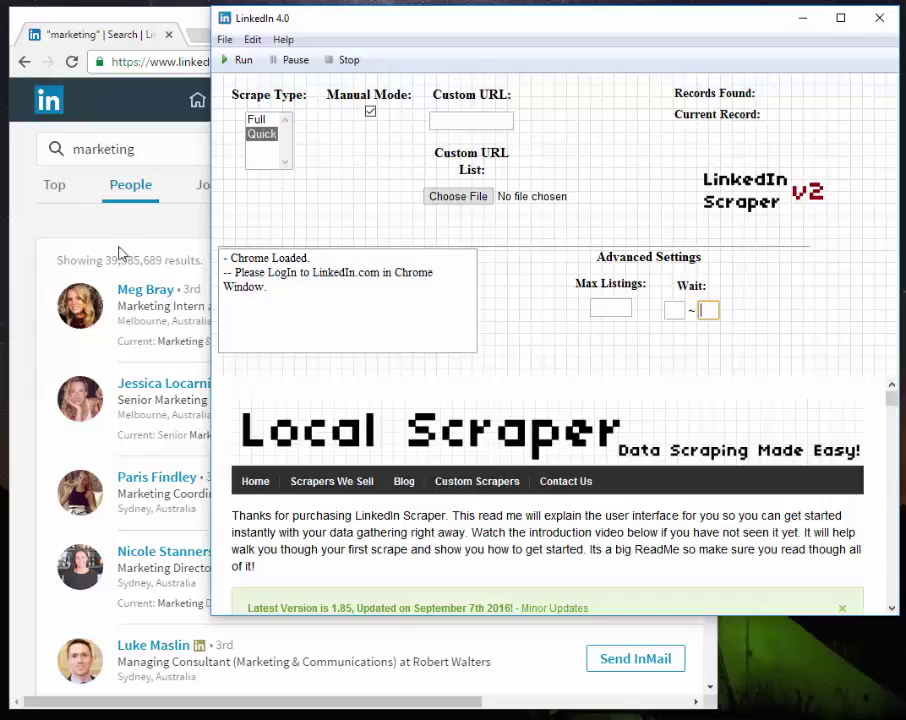
Look over page 5 of the marketing results in the browser, then set the scraper's Wait range to 8 ~ 12
{"action": "left_click", "coordinate": [22, 240]}
{"action": "scroll", "coordinate": [135, 269], "scroll_direction": "down", "scroll_amount": 2}
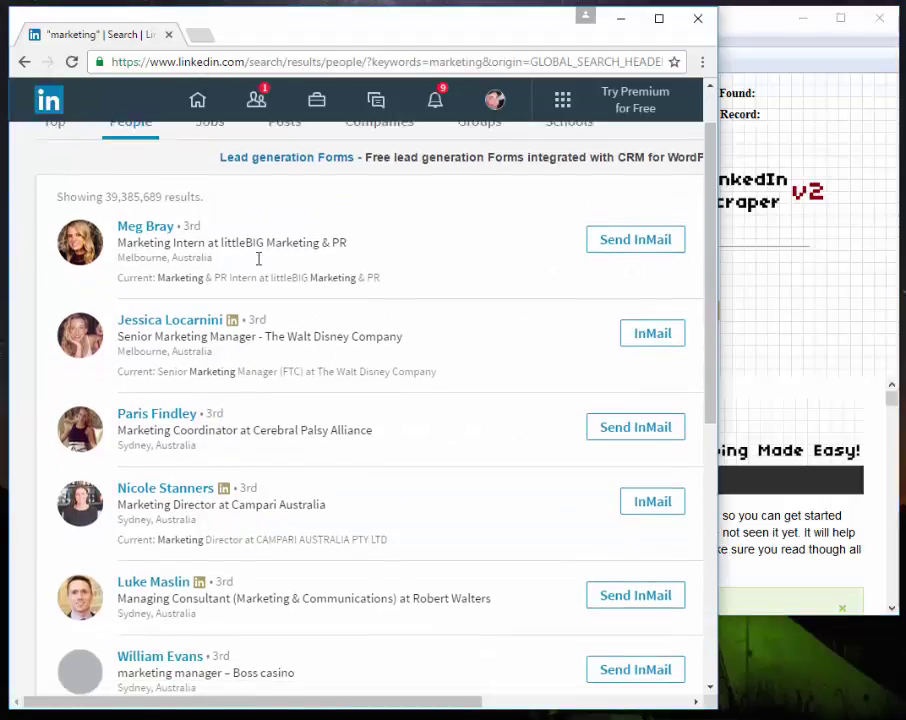
{"action": "scroll", "coordinate": [258, 265], "scroll_direction": "down", "scroll_amount": 4}
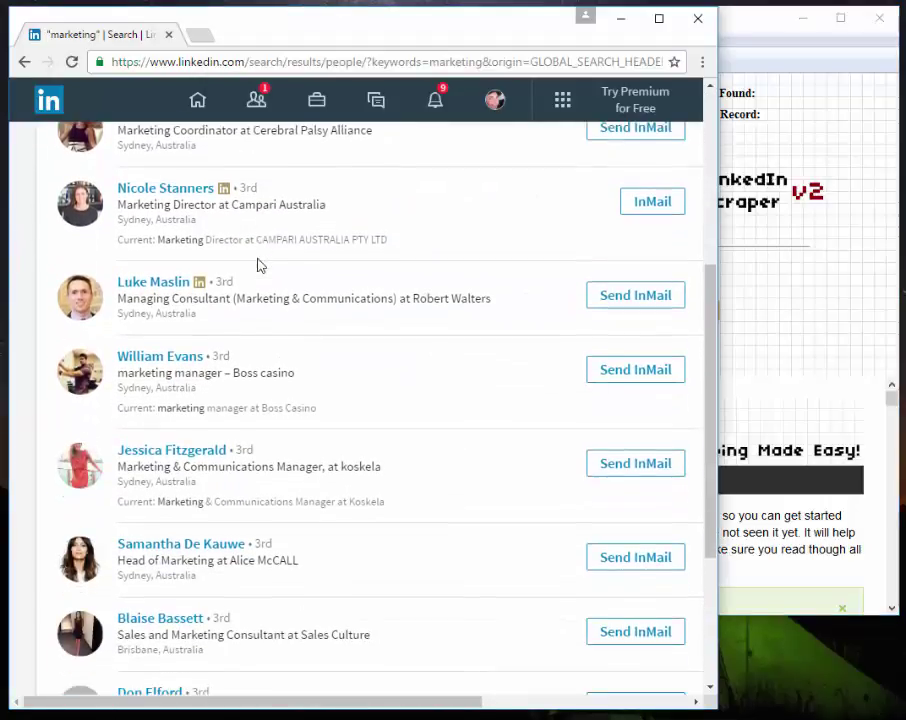
{"action": "scroll", "coordinate": [258, 265], "scroll_direction": "down", "scroll_amount": 1}
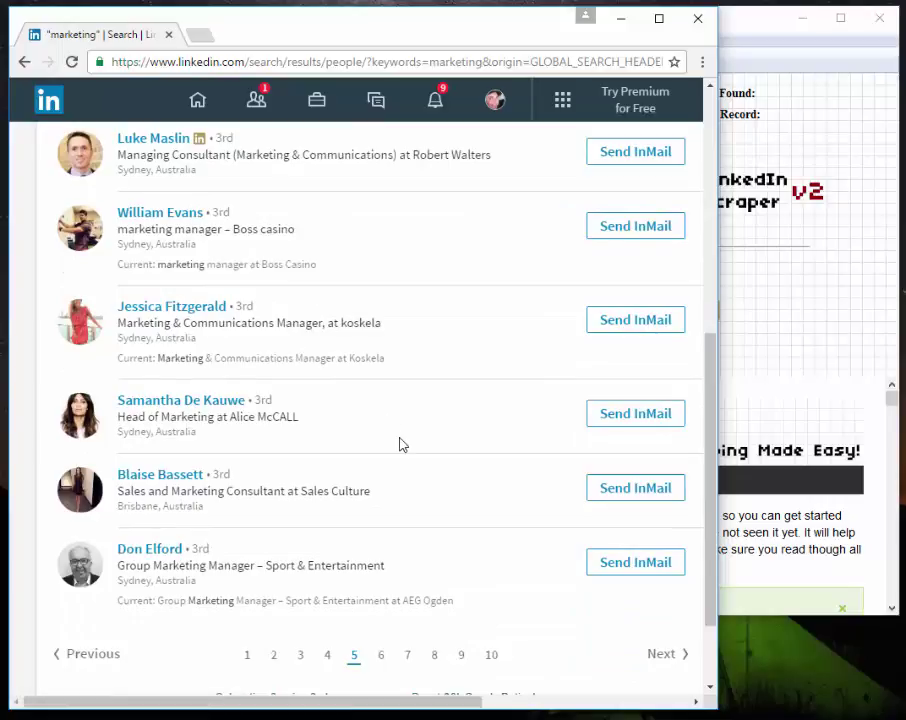
{"action": "scroll", "coordinate": [399, 443], "scroll_direction": "down", "scroll_amount": 1}
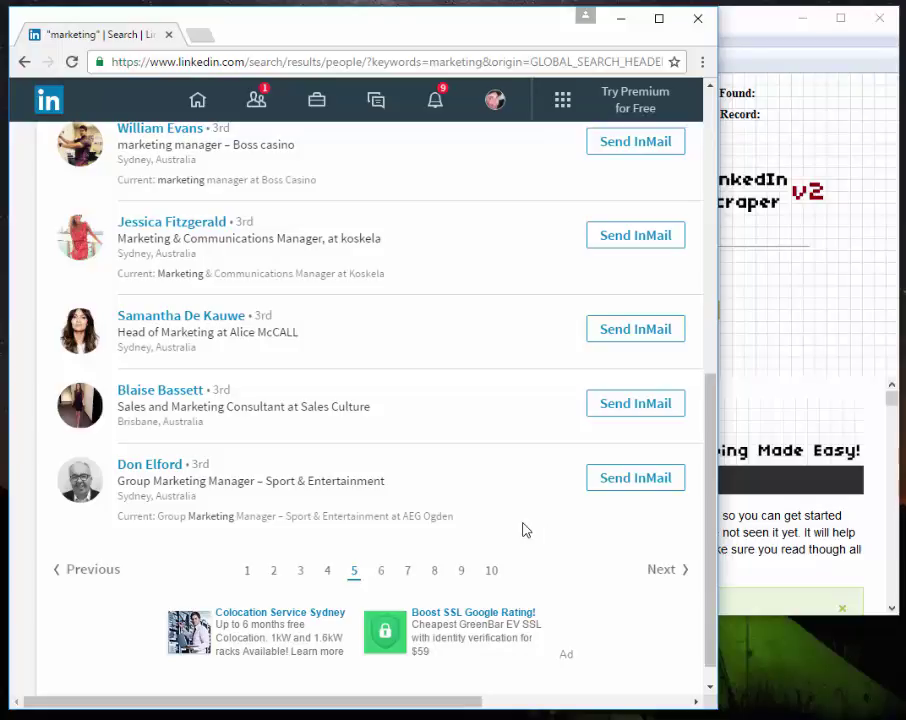
{"action": "left_click", "coordinate": [737, 410]}
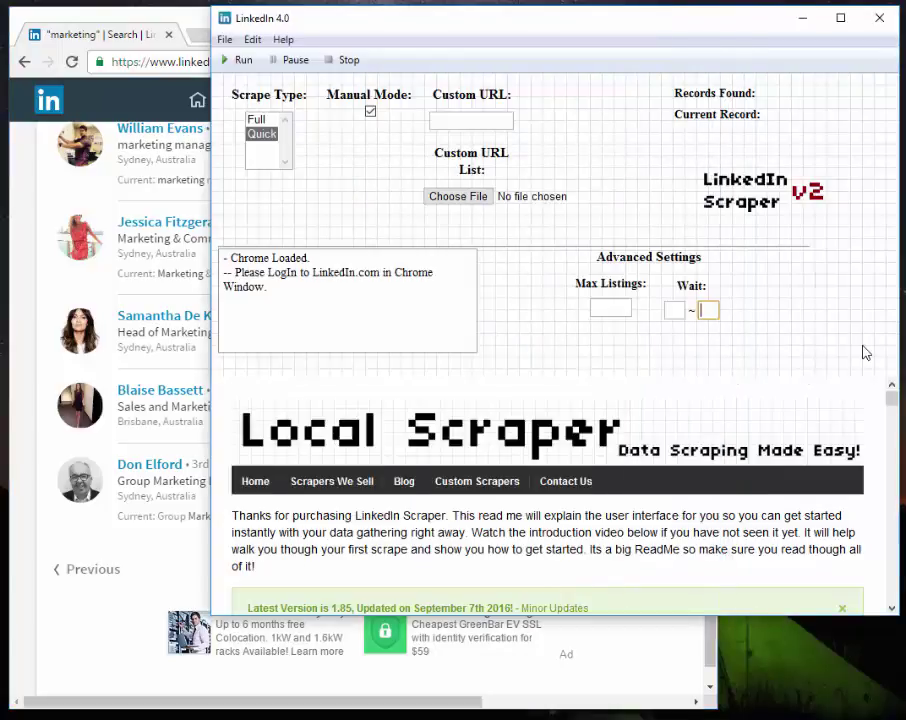
{"action": "left_click", "coordinate": [672, 308]}
{"action": "type", "text": "8"}
{"action": "left_click", "coordinate": [708, 310]}
{"action": "type", "text": "12"}
Check page 5 of the marketing results in the browser again, then clear both values of the scraper's 8 ~ 12 Wait range
{"action": "left_click", "coordinate": [30, 522]}
{"action": "scroll", "coordinate": [452, 229], "scroll_direction": "down", "scroll_amount": 1}
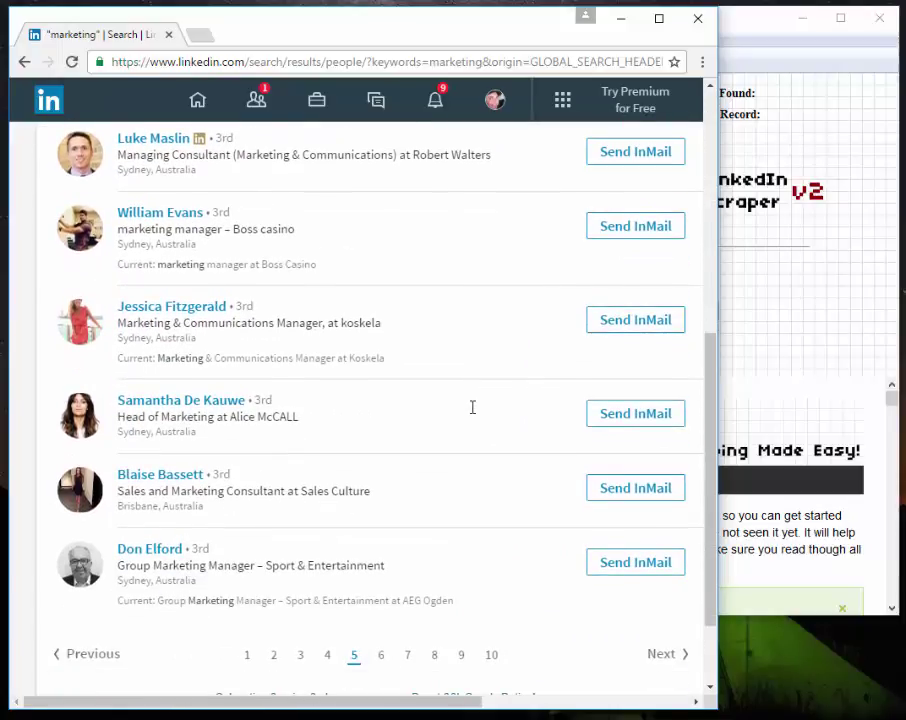
{"action": "left_click", "coordinate": [773, 320]}
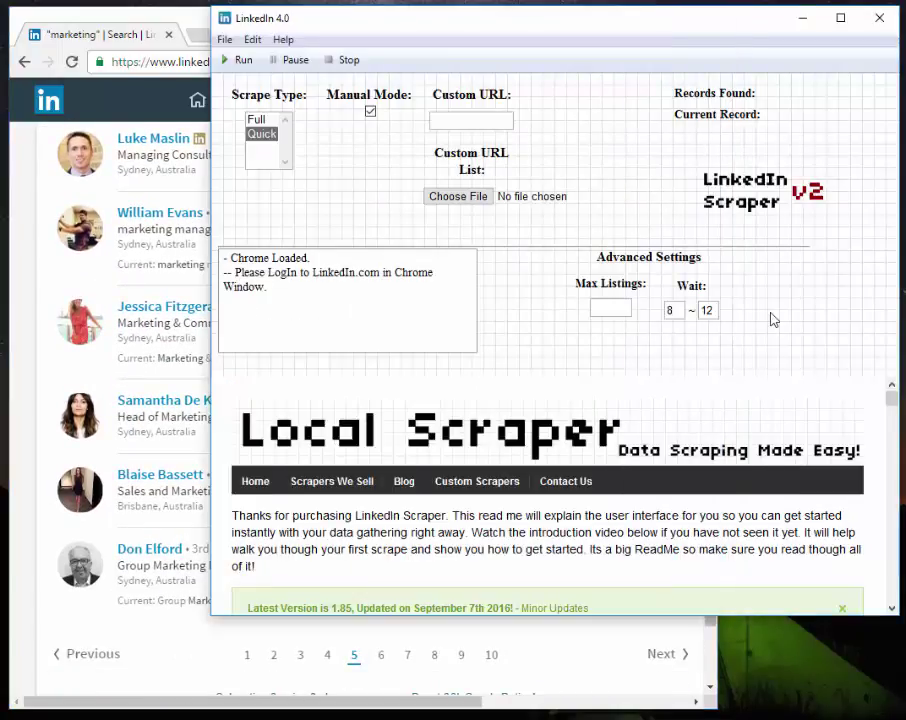
{"action": "double_click", "coordinate": [671, 310]}
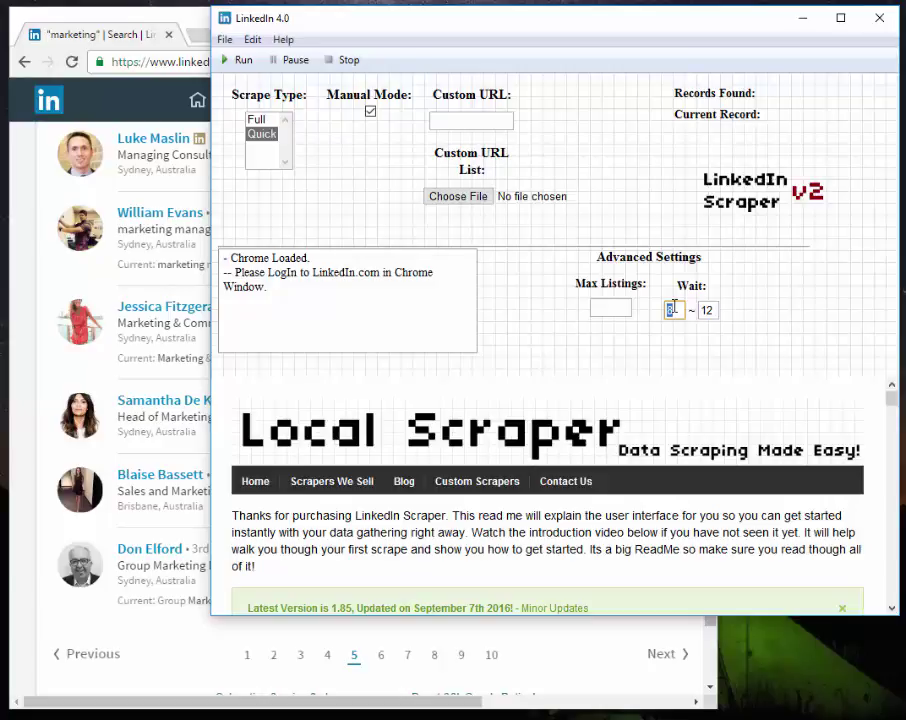
{"action": "key", "text": "BackSpace"}
{"action": "left_click", "coordinate": [703, 310]}
{"action": "key", "text": "BackSpace"}
{"action": "key", "text": "BackSpace"}
{"action": "left_click", "coordinate": [516, 230]}
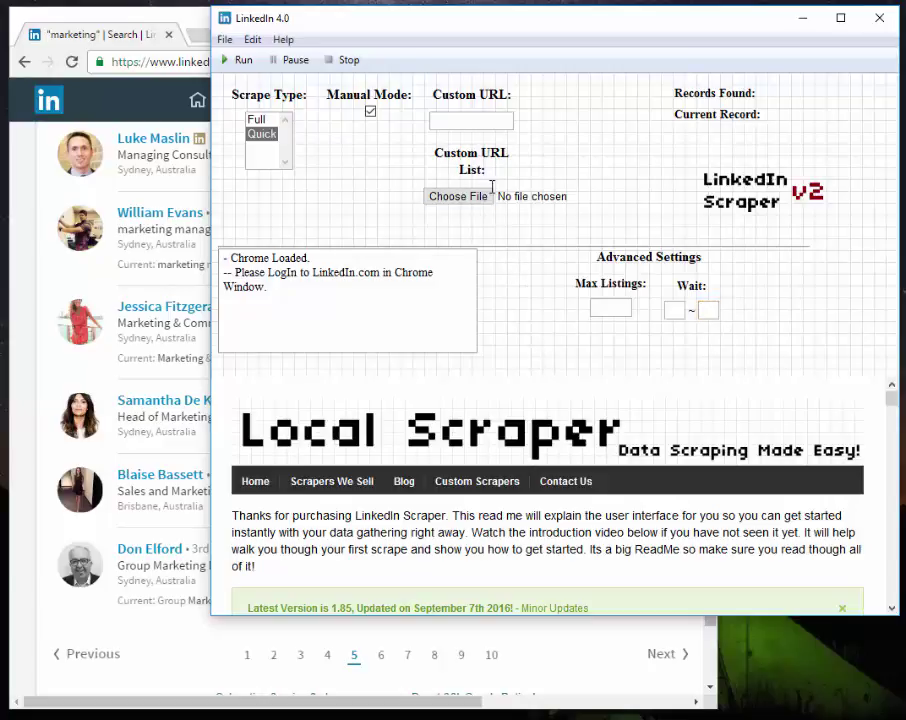